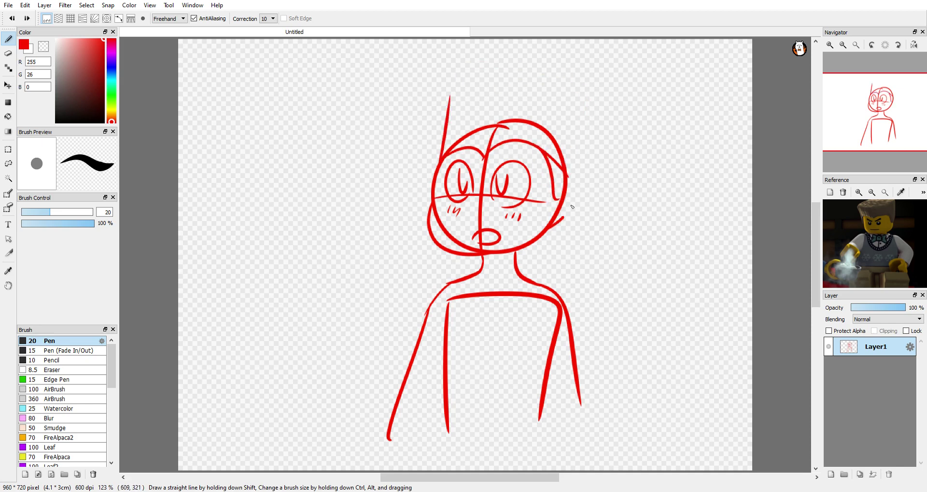
- Sketch the tall flat-top hair over the head and transform the whole character sketch to enlarge it on the canvas
mouse_move(545, 233)
mouse_down()
mouse_move(572, 169)
mouse_move(456, 95)
mouse_up()
click(87, 5)
click(104, 80)
drag(579, 70, 600, 78)
key(Return)
- Sketch a larger flat-top hair outline around the first one, reaching down both sides of the head
drag(385, 221, 396, 137)
key(ctrl+z)
drag(390, 208, 374, 114)
mouse_move(560, 261)
mouse_down()
mouse_move(594, 138)
mouse_move(385, 107)
mouse_up()
- Sketch the bow tie with a ribbed neckline beneath it and the vest's sides on the character's torso
mouse_move(464, 361)
mouse_down()
mouse_move(461, 386)
mouse_move(445, 388)
mouse_up()
mouse_move(474, 365)
mouse_down()
mouse_move(495, 390)
mouse_move(458, 424)
mouse_up()
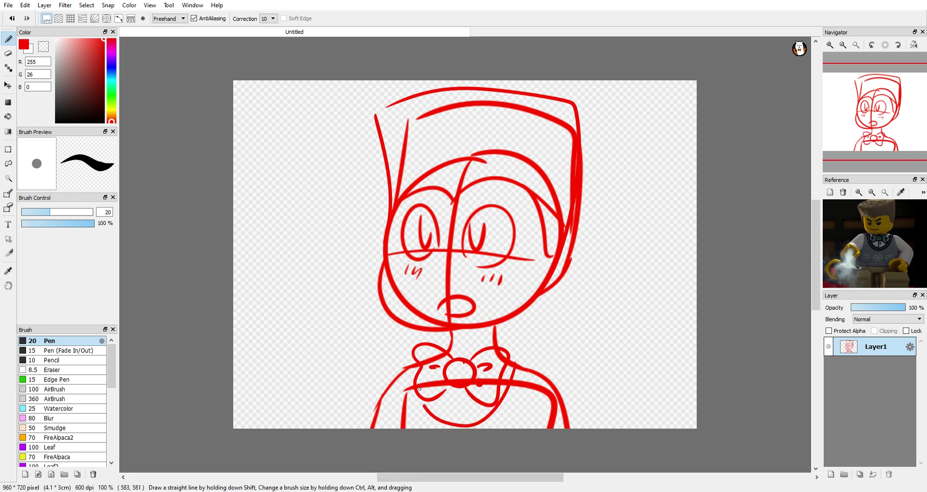
drag(425, 367, 451, 425)
drag(418, 397, 499, 399)
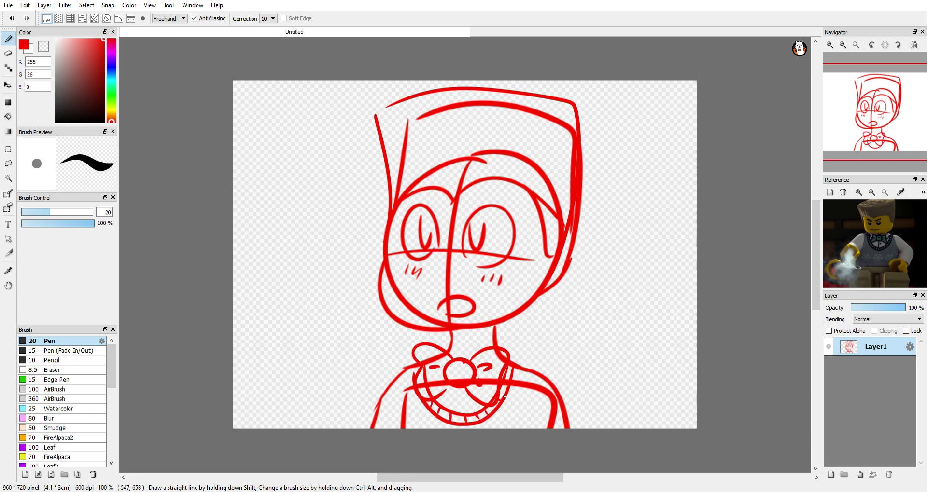
drag(514, 362, 545, 429)
drag(414, 360, 403, 428)
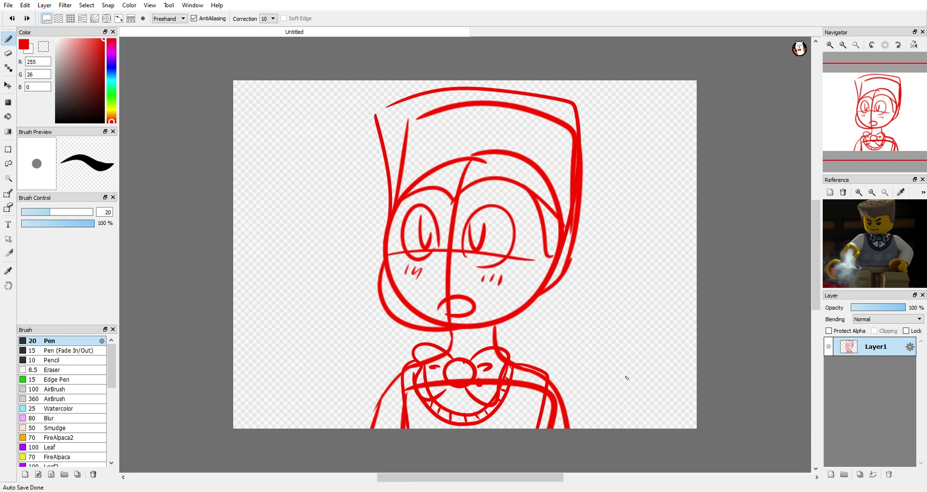
- Add a layer beneath the character and sketch a floor line and two diagonal stair guides in dark red (123, 12, 0)
click(831, 474)
alt+click(449, 376)
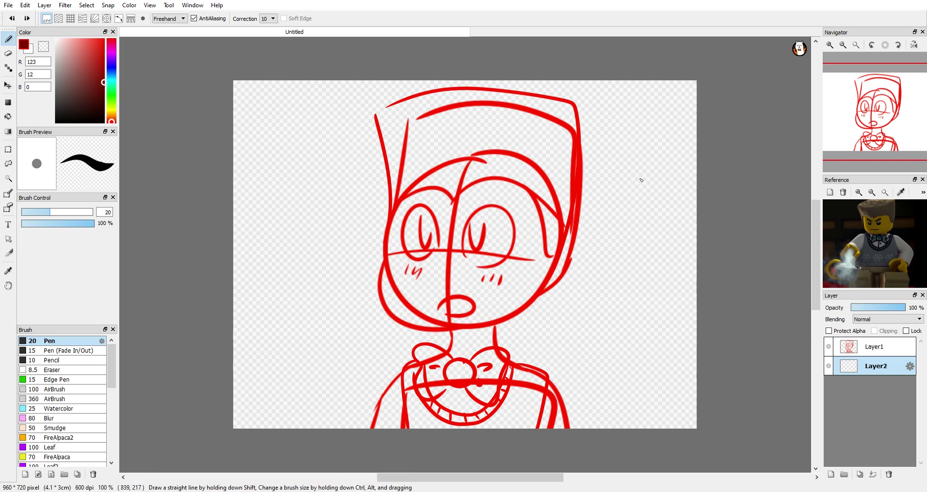
drag(239, 400, 697, 404)
drag(312, 86, 574, 399)
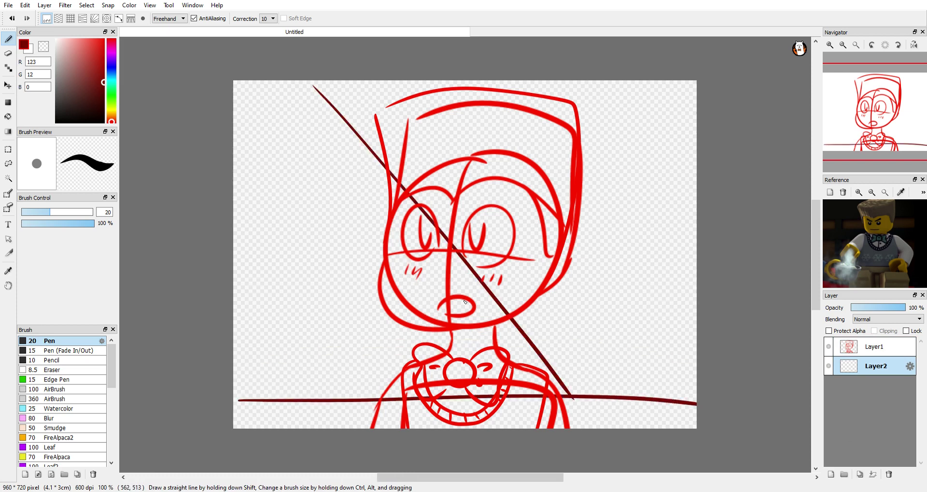
drag(233, 221, 413, 421)
- Hide the character sketch and draw the zigzag staircase profile with a tread line for each step
click(828, 346)
drag(297, 86, 526, 397)
drag(383, 375, 498, 365)
drag(367, 333, 463, 328)
drag(336, 292, 424, 282)
drag(309, 260, 399, 243)
drag(280, 218, 358, 199)
drag(235, 174, 323, 159)
drag(233, 126, 289, 111)
- Hatch the area below the staircase and outline the two diagonal banisters
drag(250, 270, 338, 386)
drag(237, 294, 290, 381)
mouse_move(233, 213)
mouse_down()
mouse_move(338, 386)
mouse_move(391, 398)
mouse_up()
mouse_move(309, 82)
mouse_down()
mouse_move(355, 115)
mouse_move(401, 203)
mouse_move(313, 84)
mouse_up()
- Sketch a vertical wall line, a rounded shape behind the staircase and a table at the canvas's right edge
drag(513, 81, 519, 313)
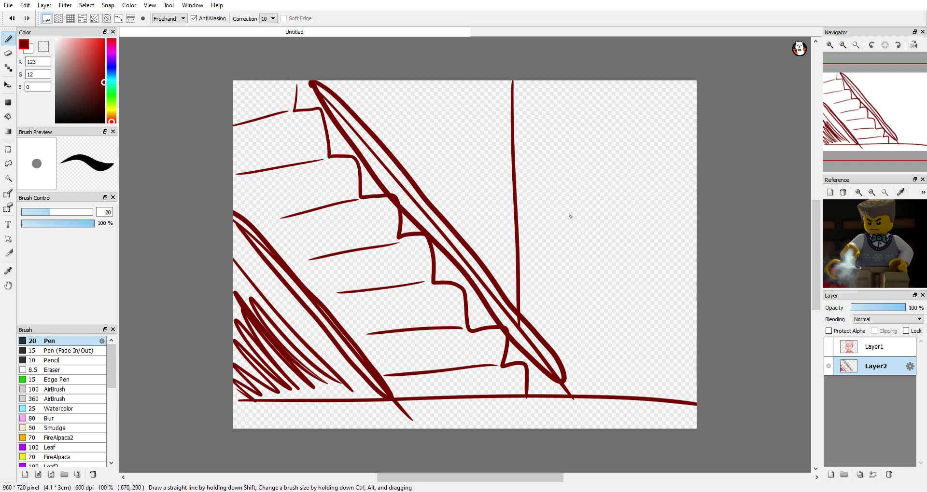
drag(502, 259, 505, 296)
mouse_move(662, 396)
mouse_down()
mouse_move(639, 285)
mouse_move(696, 268)
mouse_up()
drag(661, 377, 660, 402)
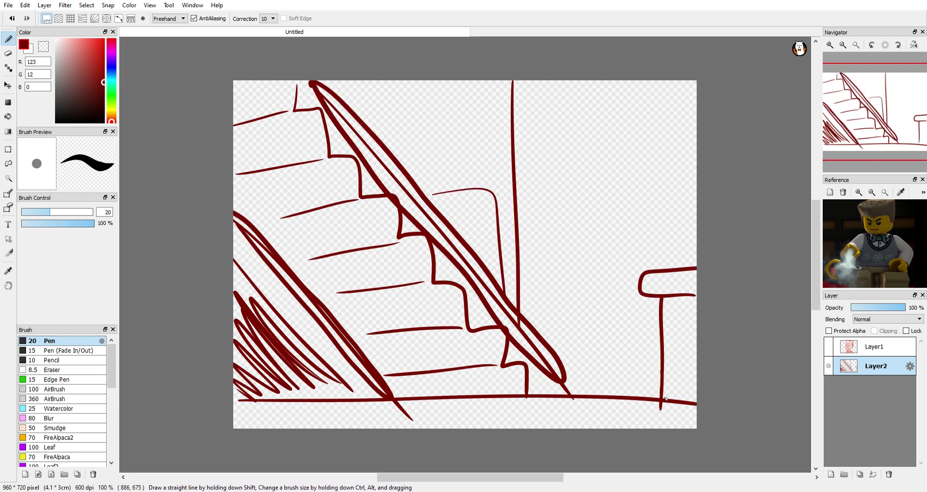
- Show the character sketch, add a new layer and lower the background sketch layer's opacity to 42%
click(829, 347)
click(830, 475)
click(828, 386)
click(828, 385)
click(864, 386)
click(875, 308)
- Transform the background sketch to enlarge and shift it leftward, and extend the table with an object on top
key(ctrl+t)
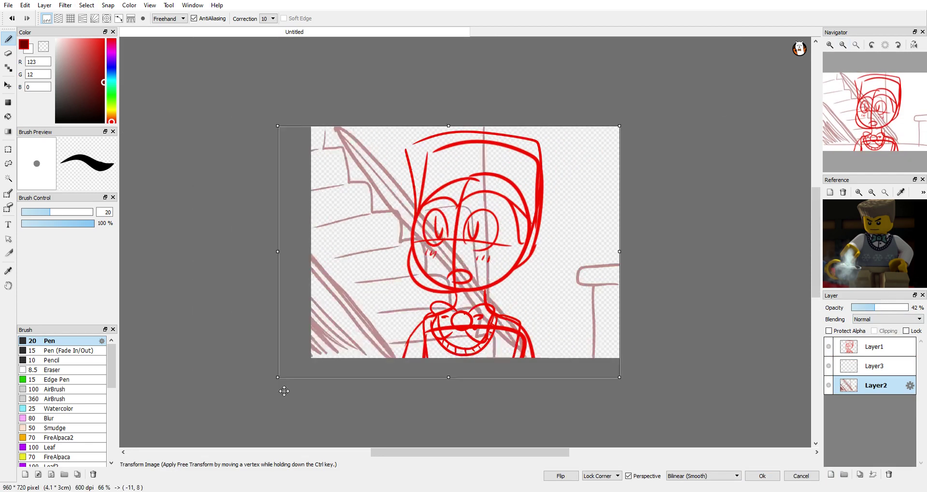
drag(284, 391, 202, 357)
mouse_move(639, 395)
mouse_down()
mouse_move(660, 408)
mouse_move(597, 403)
mouse_up()
key(Return)
key(ctrl+plus)
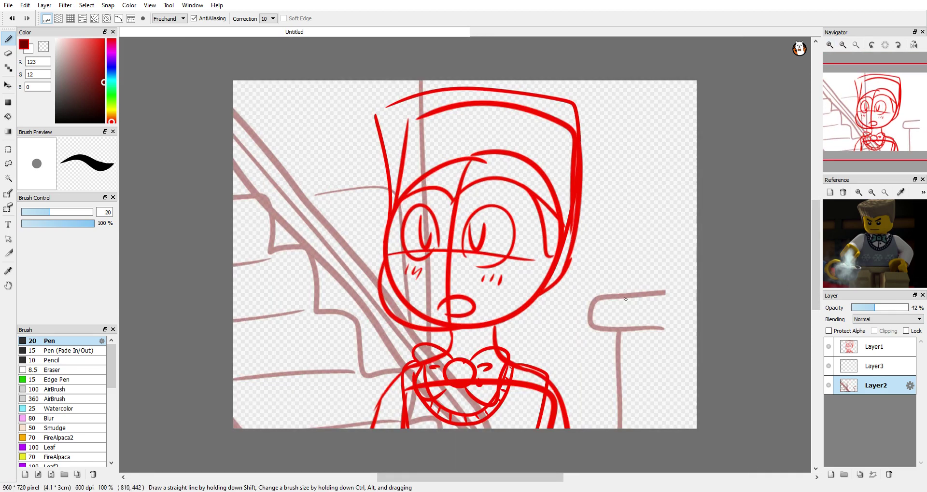
drag(696, 235, 692, 287)
- Move the empty layer to the top of the stack and ink the face outline and ear in black
click(874, 366)
drag(874, 366, 874, 345)
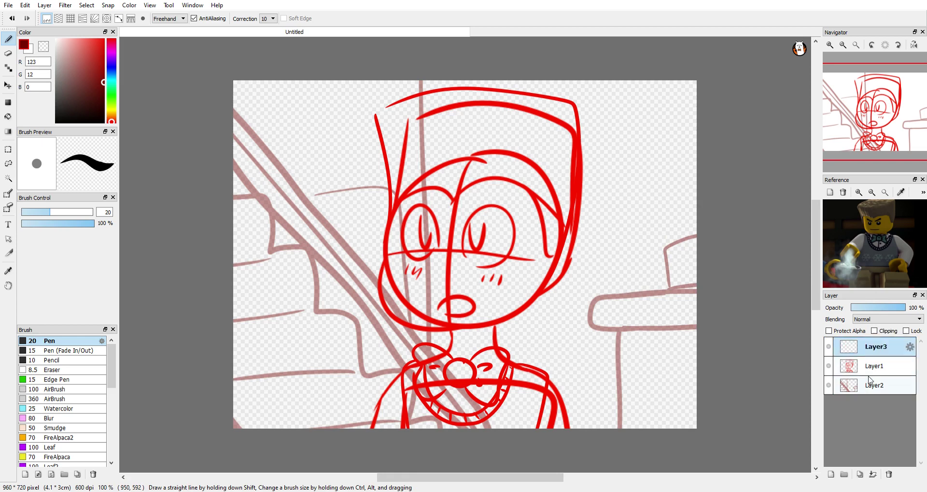
click(56, 122)
scroll(374, 237, up, 2)
drag(370, 209, 377, 323)
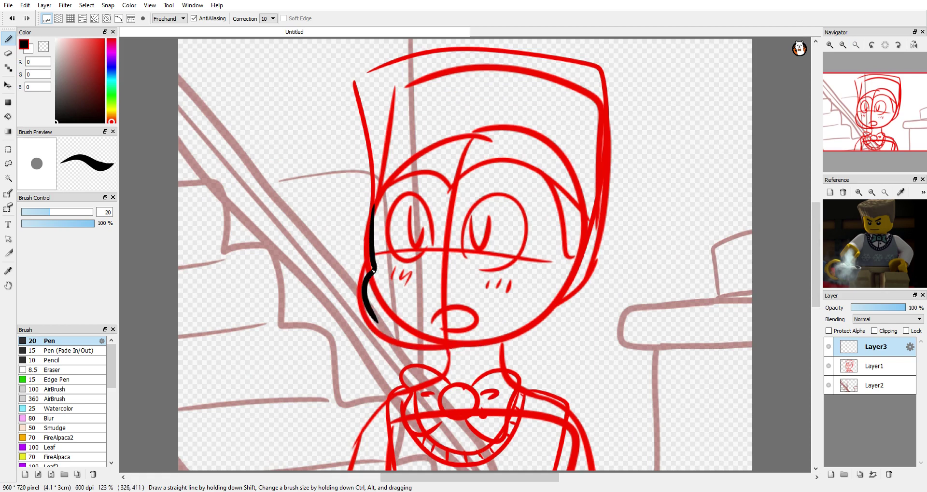
drag(373, 265, 518, 338)
drag(570, 257, 567, 289)
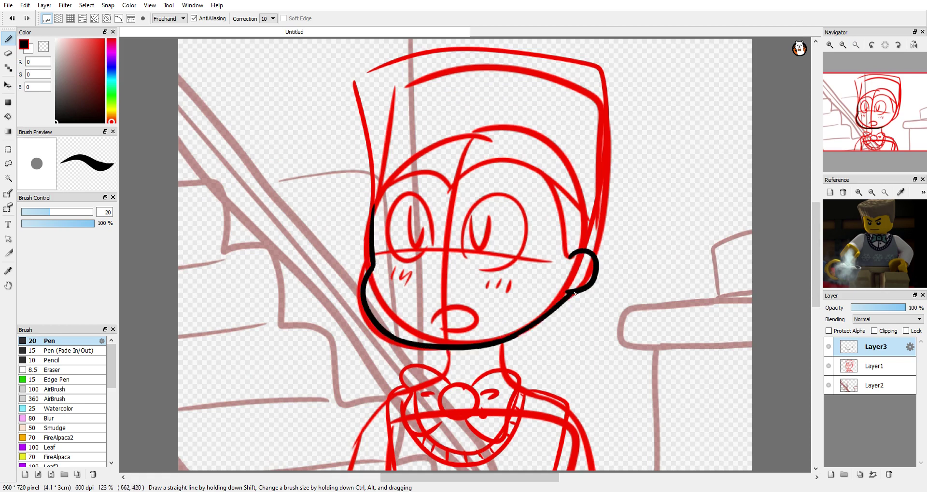
drag(512, 338, 568, 289)
- Ink the curved hairline across the forehead and the flat-top hair outline above it
mouse_move(373, 225)
mouse_down()
mouse_move(451, 187)
mouse_move(548, 251)
mouse_up()
key(ctrl+z)
mouse_move(448, 192)
mouse_down()
mouse_move(546, 224)
mouse_move(569, 256)
mouse_up()
mouse_move(594, 251)
mouse_down()
mouse_move(612, 99)
mouse_move(374, 195)
mouse_up()
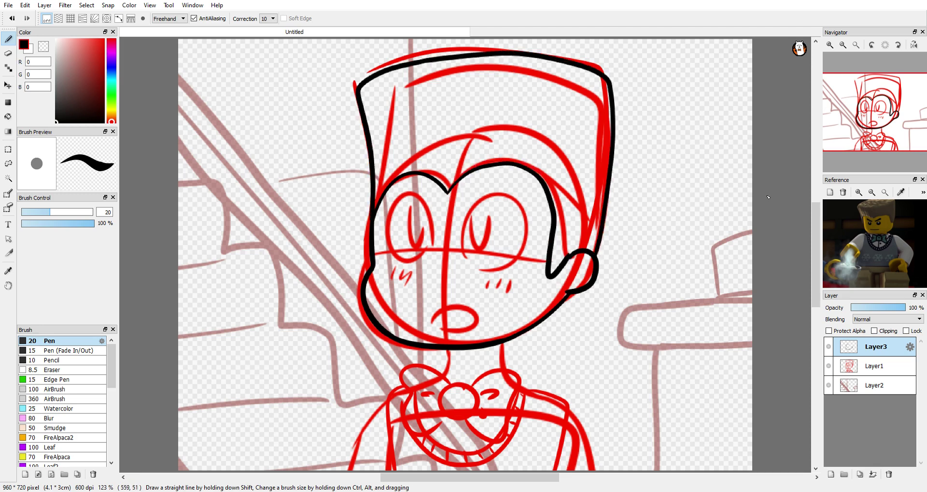
- Ink the oval outlines of both eyes over the sketch
mouse_move(503, 198)
mouse_down()
mouse_move(480, 271)
mouse_move(500, 276)
mouse_move(480, 272)
mouse_move(429, 198)
mouse_up()
key(ctrl+z)
key(ctrl+z)
key(ctrl+z)
key(ctrl+z)
key(ctrl+z)
key(ctrl+z)
drag(425, 258, 426, 259)
- Hide the red character sketch and clean up the lower edge of the left eye's outline with the eraser
key(ctrl+h)
key(e)
double_click(107, 212)
text(0.1)
key(Return)
drag(432, 244, 425, 266)
key(b)
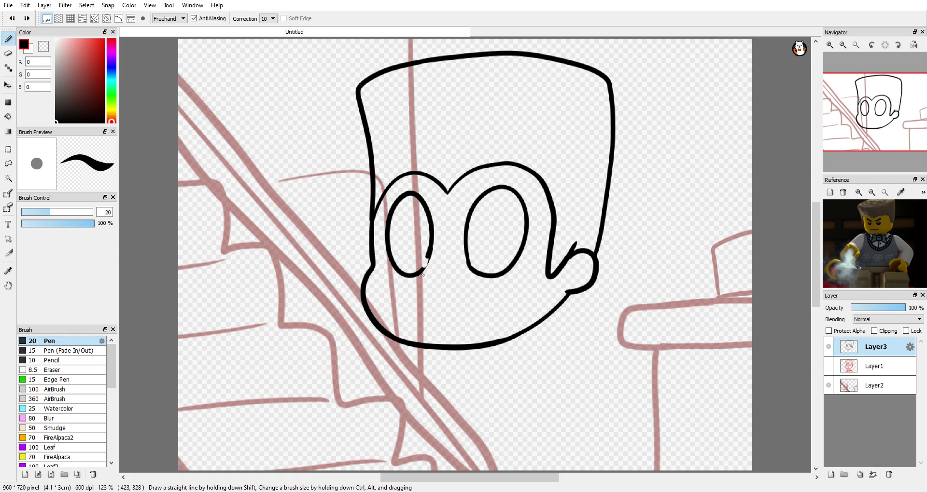
- Ink a small pointed nose between the eyes and an oval mouth below it
key(ctrl+h)
drag(440, 268, 441, 286)
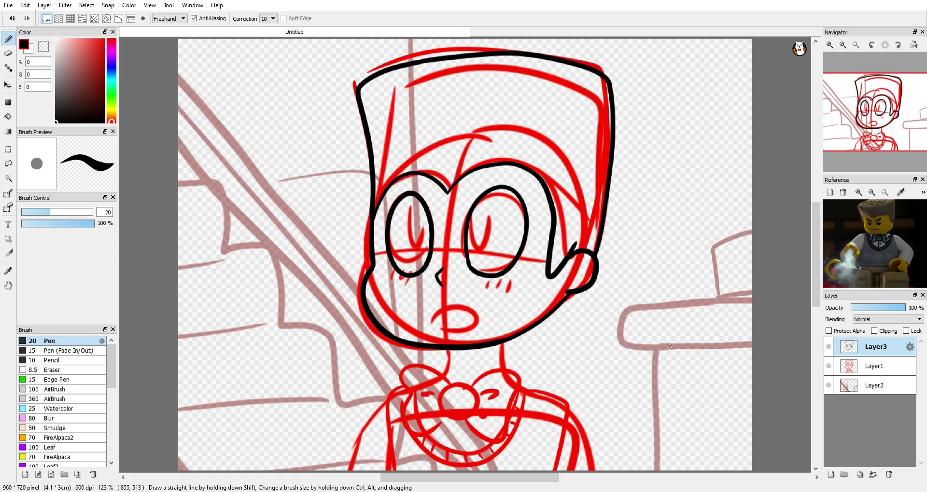
drag(450, 325, 432, 327)
key(ctrl+h)
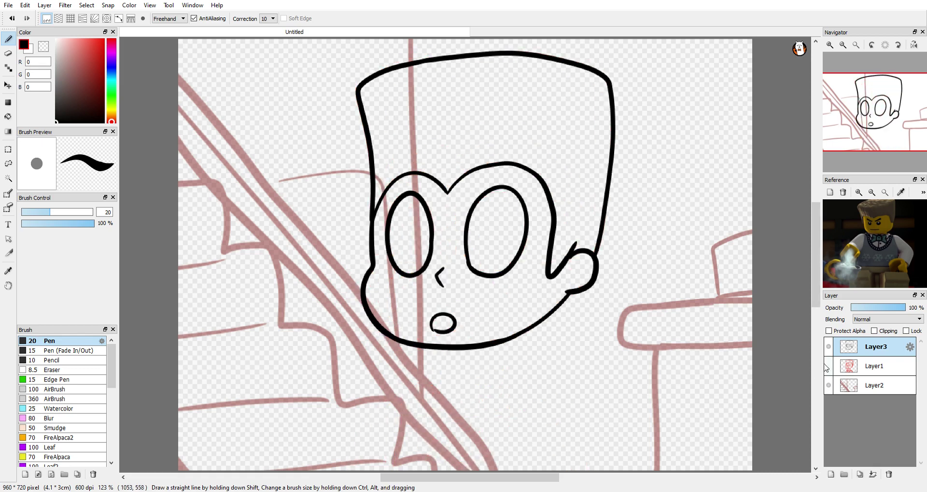
- Erase the jaw line and ink it again lower, giving the face a longer chin
key(e)
mouse_move(372, 261)
mouse_down()
mouse_move(374, 275)
mouse_move(470, 345)
mouse_move(530, 327)
mouse_up()
key(b)
mouse_move(373, 256)
mouse_down()
mouse_move(367, 317)
mouse_move(518, 337)
mouse_move(545, 318)
mouse_up()
key(ctrl+h)
key(ctrl+h)
key(ctrl+z)
key(ctrl+h)
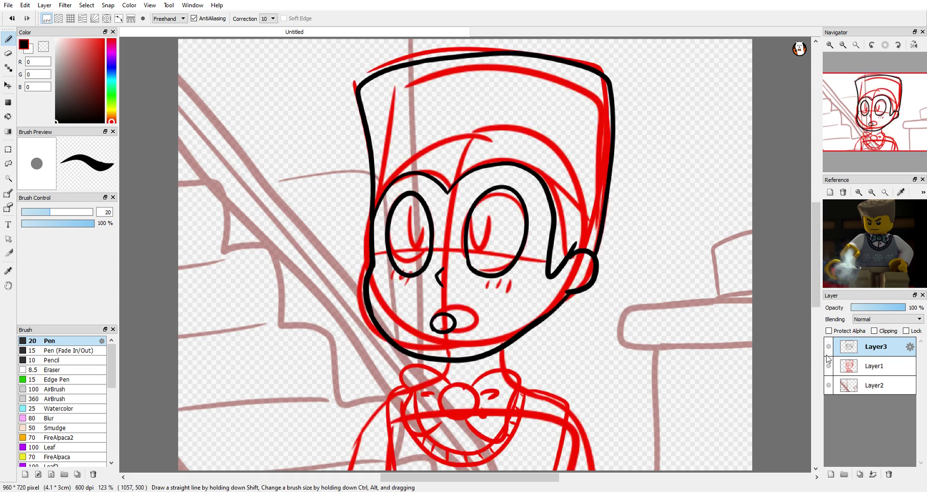
- Ink an oval pupil inside each eye
drag(483, 207, 481, 208)
key(ctrl+h)
mouse_move(418, 204)
mouse_down()
mouse_move(426, 247)
mouse_move(414, 210)
mouse_up()
key(ctrl+z)
key(ctrl+z)
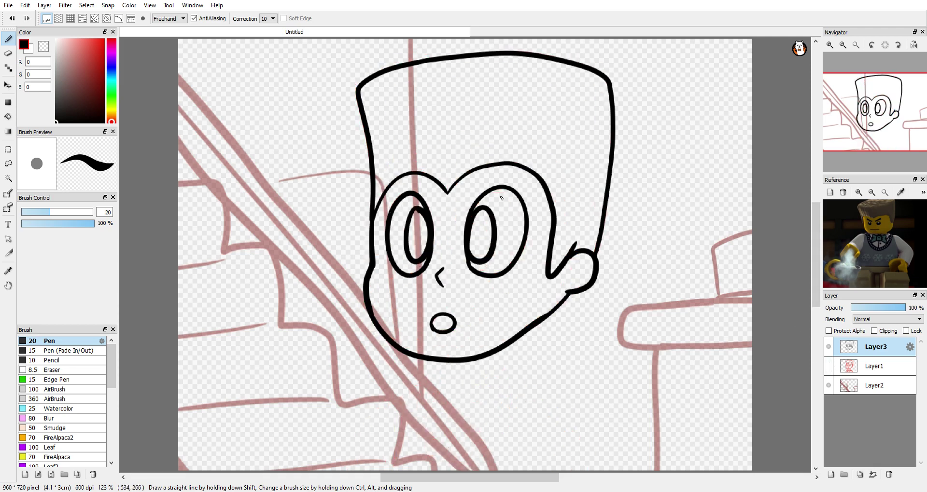
- Remove the mouth and ink a smaller tilted oval mouth closer to the chin
key(ctrl+z)
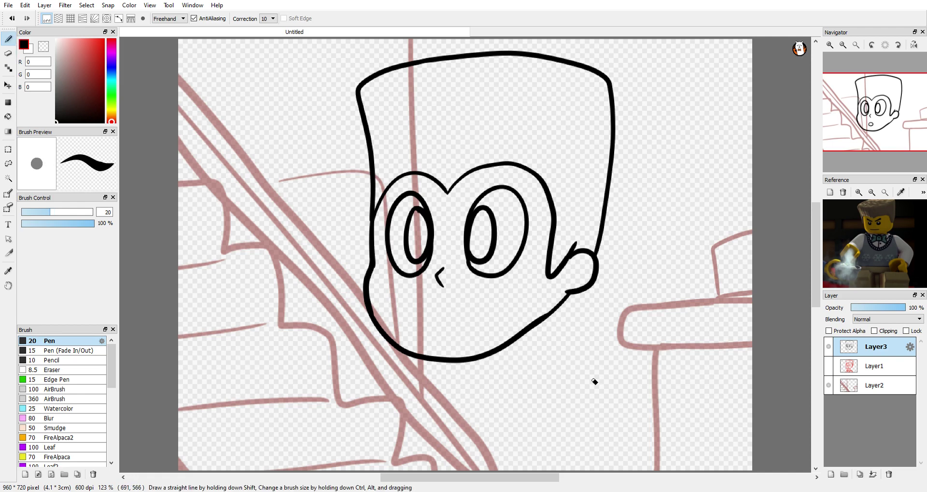
mouse_move(448, 339)
mouse_down()
mouse_move(465, 338)
mouse_move(450, 348)
mouse_up()
click(829, 367)
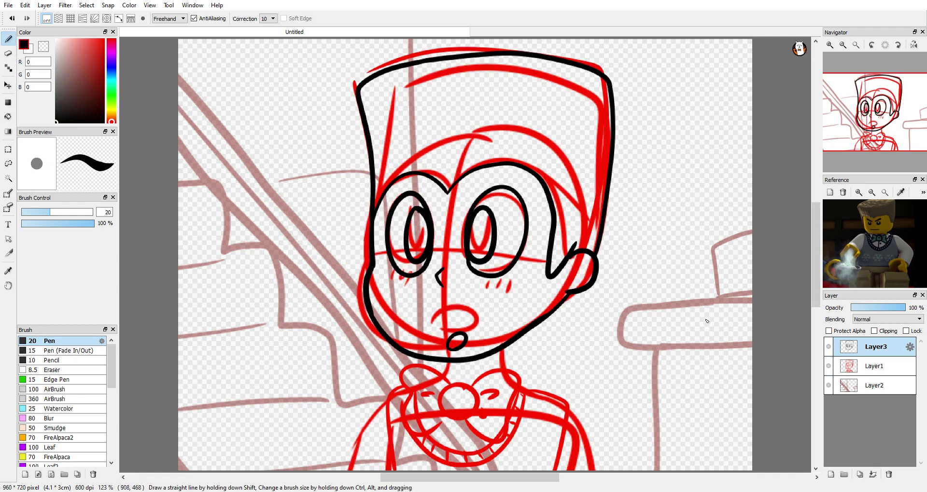
- Ink wavy texture lines near the top edge of the hair on both sides
click(829, 366)
drag(595, 88, 484, 69)
drag(373, 89, 394, 80)
click(829, 366)
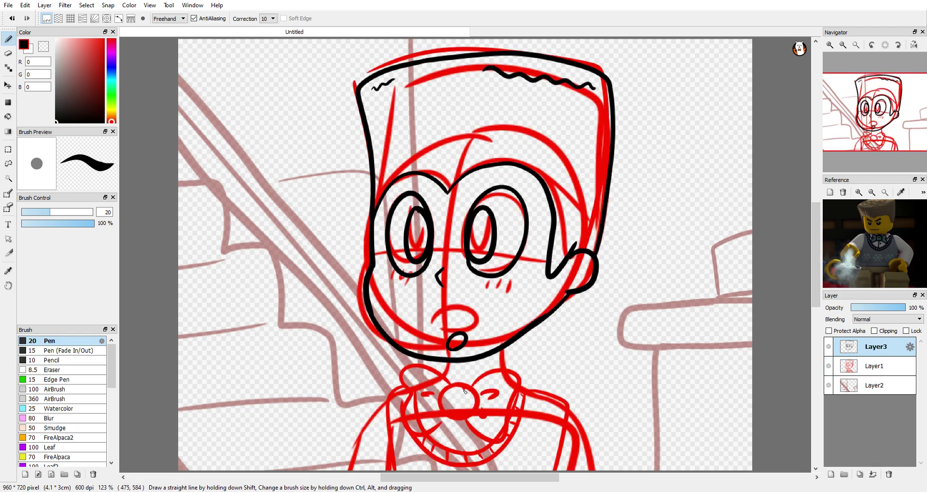
- Ink the bow tie with its round knot and fold marks, and shift it slightly right beneath the chin
mouse_move(466, 390)
mouse_down()
mouse_move(457, 419)
mouse_move(466, 395)
mouse_move(466, 414)
mouse_move(447, 414)
mouse_up()
click(829, 366)
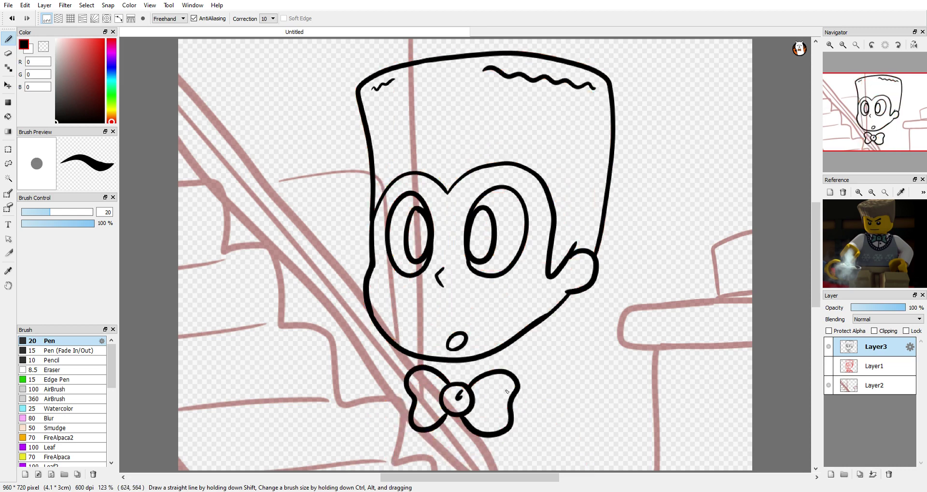
click(828, 366)
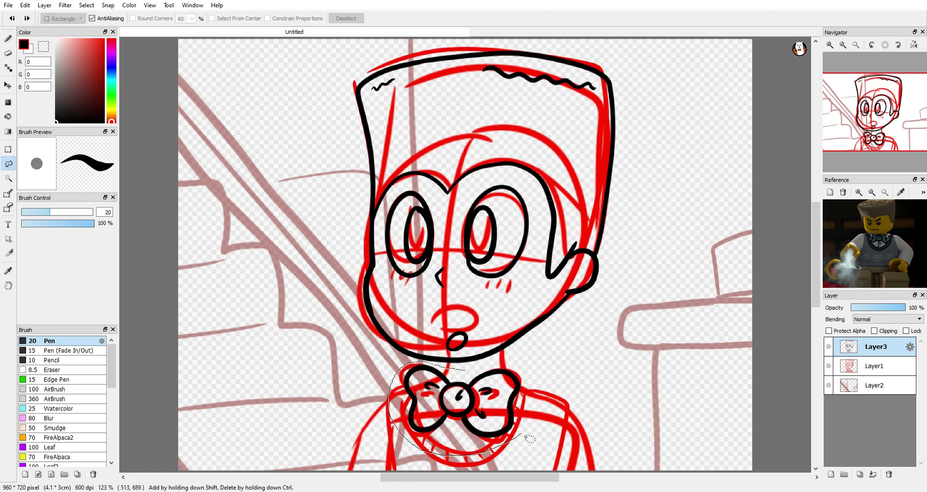
- Ink both neck lines and the shoulders and sides of the vest
mouse_move(512, 333)
mouse_down()
mouse_move(527, 334)
mouse_move(518, 369)
mouse_up()
drag(462, 362, 462, 375)
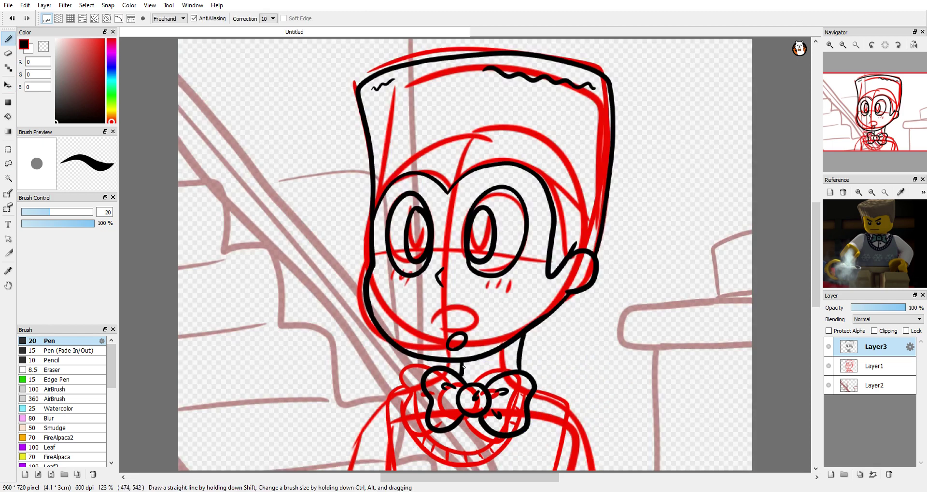
drag(531, 394, 561, 471)
drag(403, 394, 399, 471)
click(828, 366)
click(828, 366)
click(829, 366)
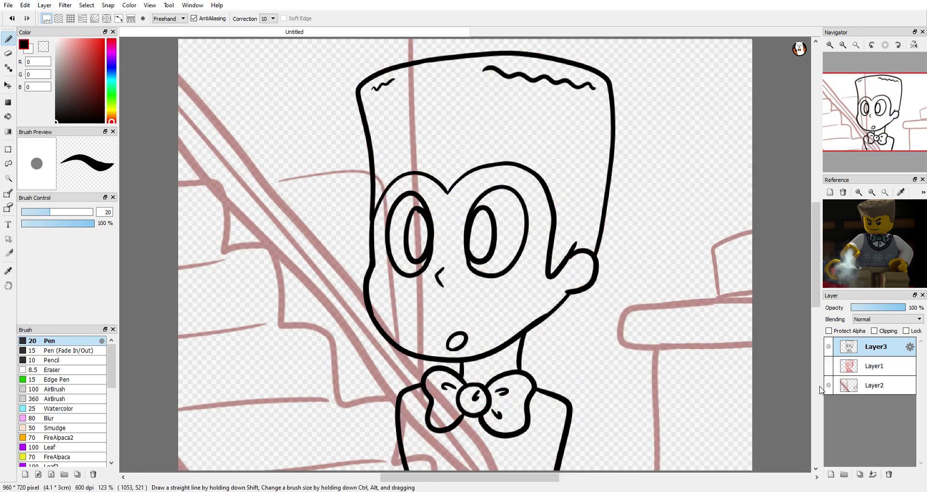
- Ink the outer sleeve lines running down from both shoulders
click(828, 365)
drag(572, 408, 599, 454)
click(828, 366)
click(828, 366)
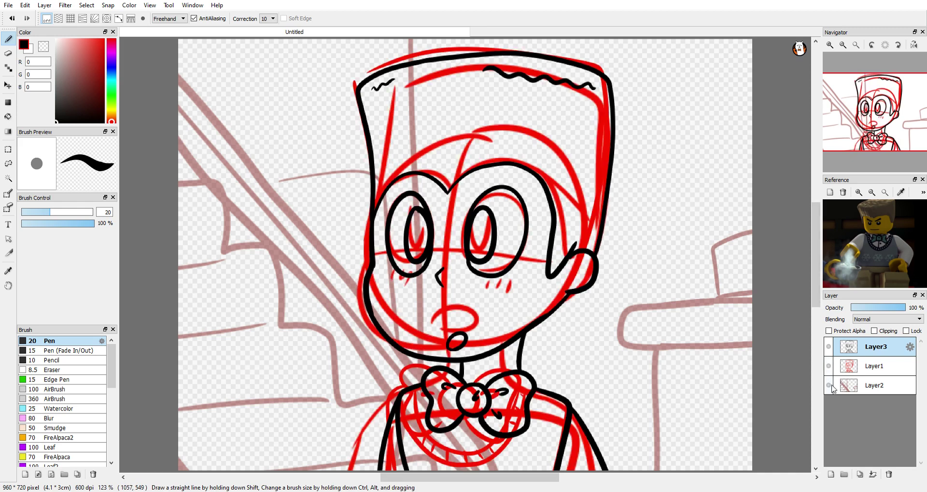
- Lasso the bow tie, move it onto its own layer and hide that layer
key(l)
drag(537, 386, 440, 443)
drag(511, 363, 519, 370)
key(ctrl+c)
key(ctrl+v)
click(828, 366)
- On the character line art layer, join the left neck line to the left shoulder
key(e)
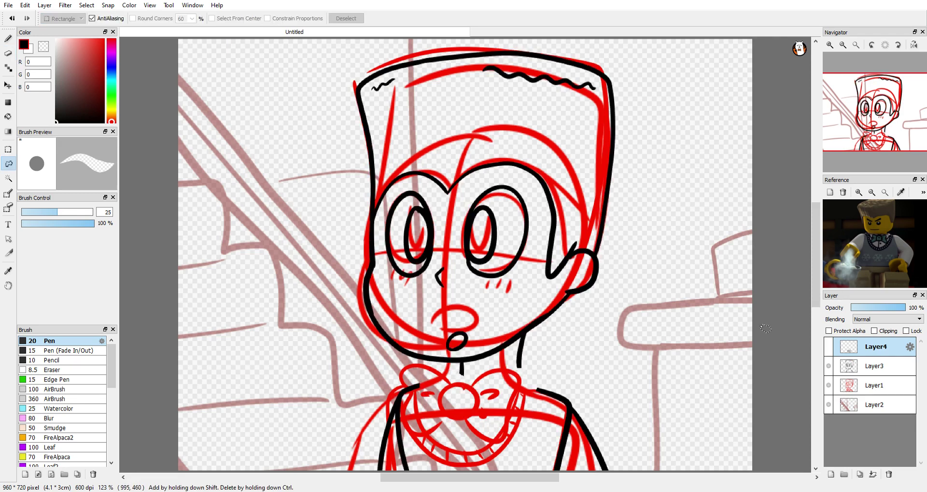
key(b)
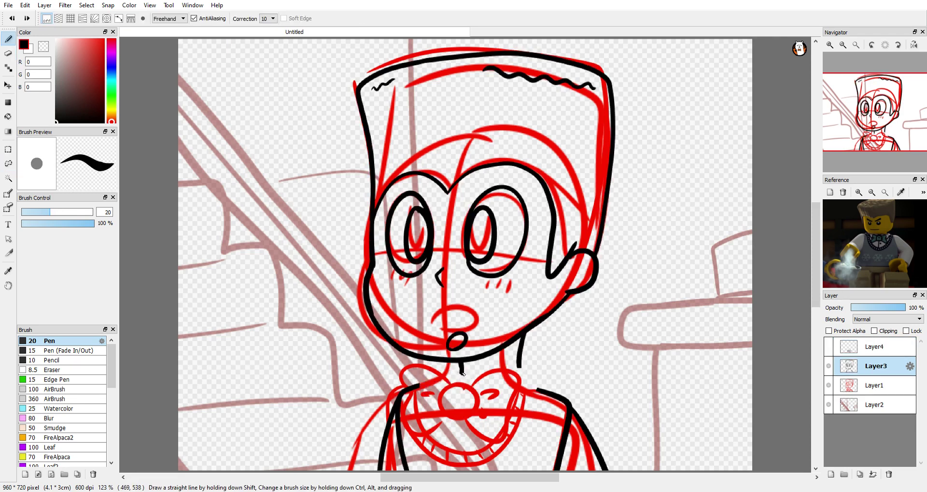
drag(463, 373, 409, 386)
- Redraw the right neck line, shoulder, vest side and sleeve in black
drag(521, 355, 526, 383)
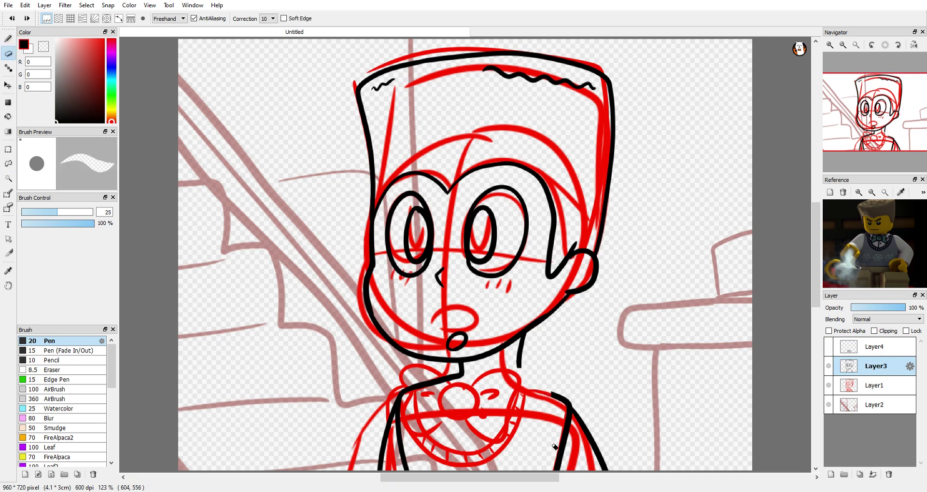
key(ctrl+z)
key(ctrl+z)
drag(518, 364, 551, 469)
key(ctrl+z)
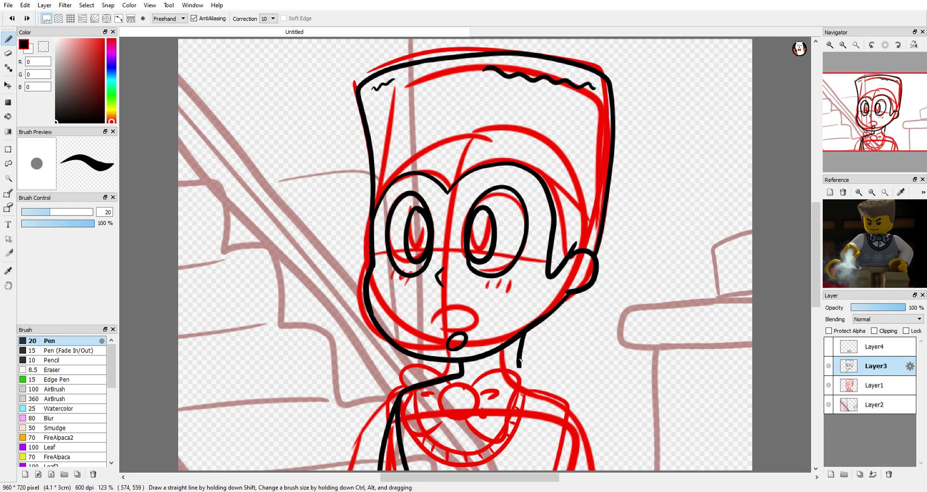
drag(521, 376, 582, 471)
click(828, 385)
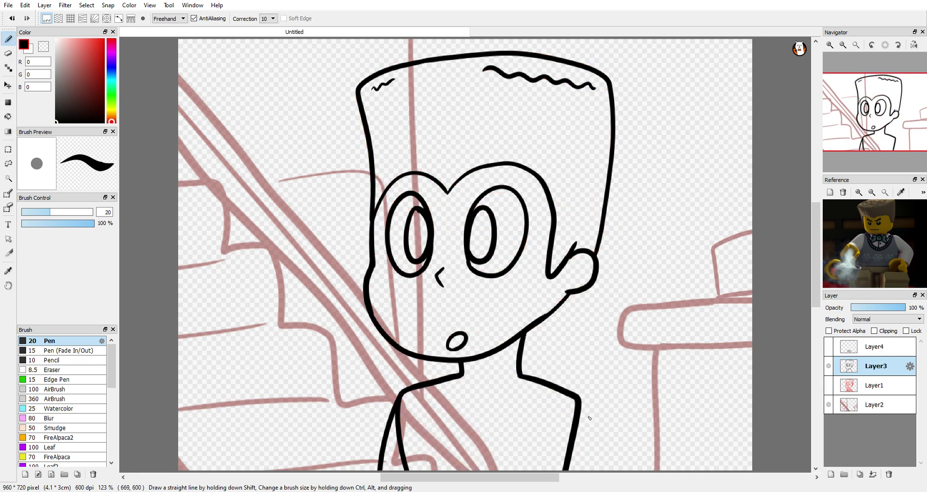
drag(579, 396, 611, 470)
click(829, 385)
click(829, 385)
- Try a narrow ribbed neckline with shirt collar lines inside it
mouse_move(525, 381)
mouse_down()
mouse_move(443, 383)
mouse_move(481, 425)
mouse_move(482, 410)
mouse_up()
key(ctrl+z)
key(ctrl+z)
key(ctrl+z)
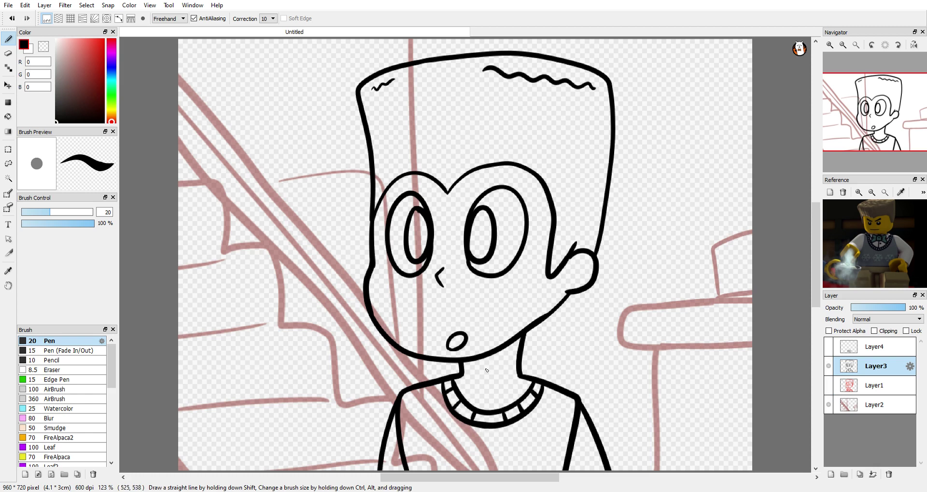
drag(520, 374, 491, 392)
drag(460, 376, 488, 395)
key(ctrl+z)
key(ctrl+z)
key(ctrl+z)
key(ctrl+z)
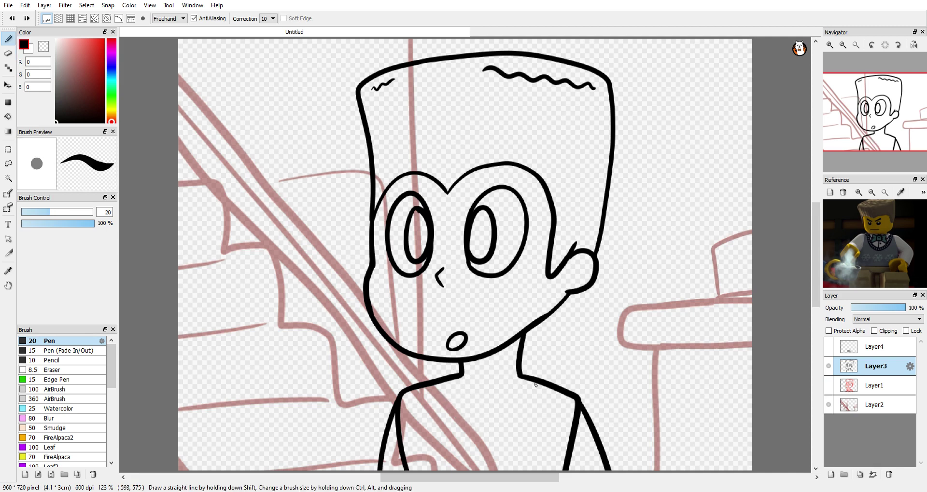
- Draw a wide ribbed vest neckline with a pointed shirt collar inside it, erasing the neck and shoulder lines that cross the collar
mouse_move(436, 387)
mouse_down()
mouse_move(544, 386)
mouse_move(510, 468)
mouse_move(449, 462)
mouse_up()
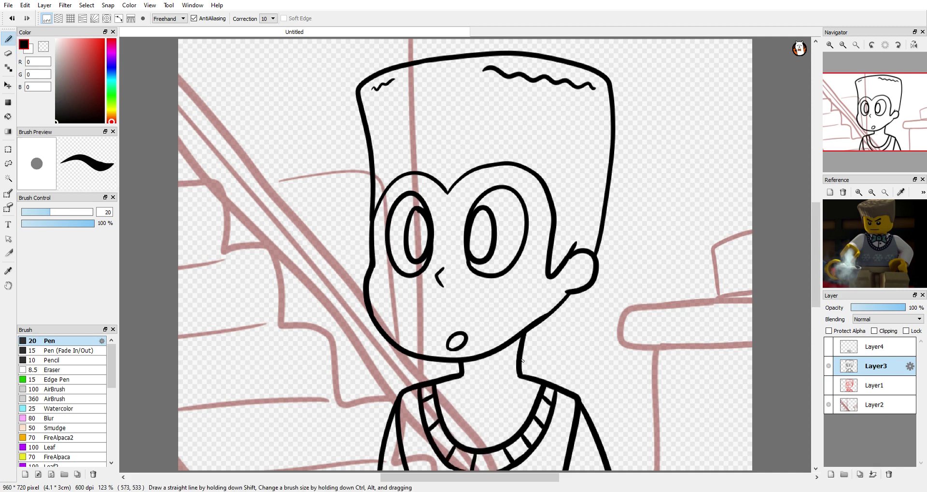
key(ctrl+z)
key(ctrl+z)
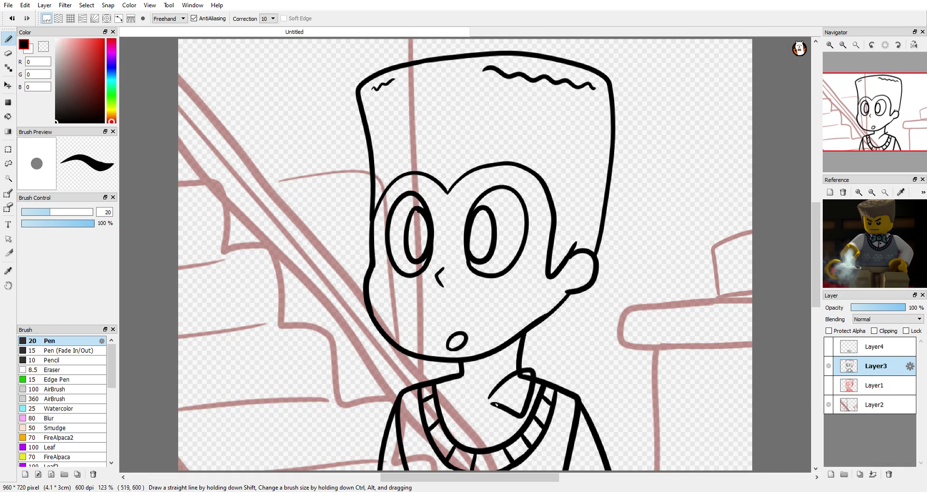
drag(482, 406, 483, 404)
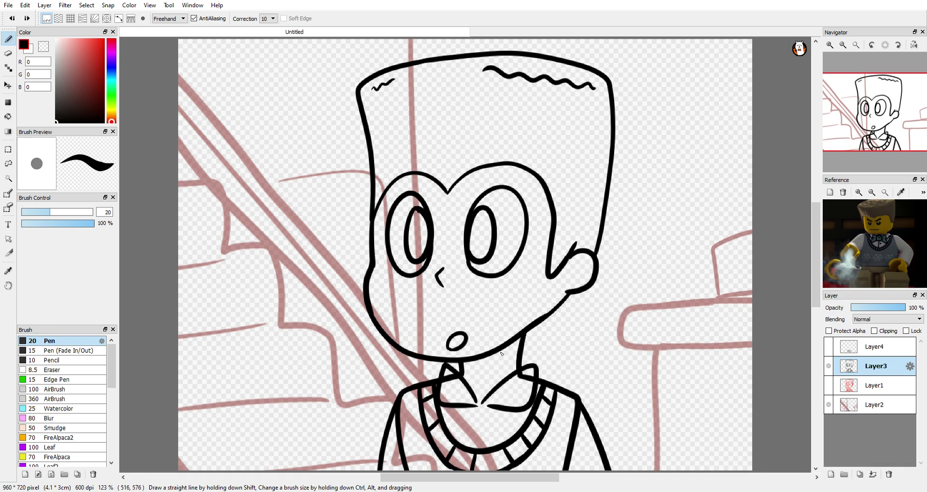
key(e)
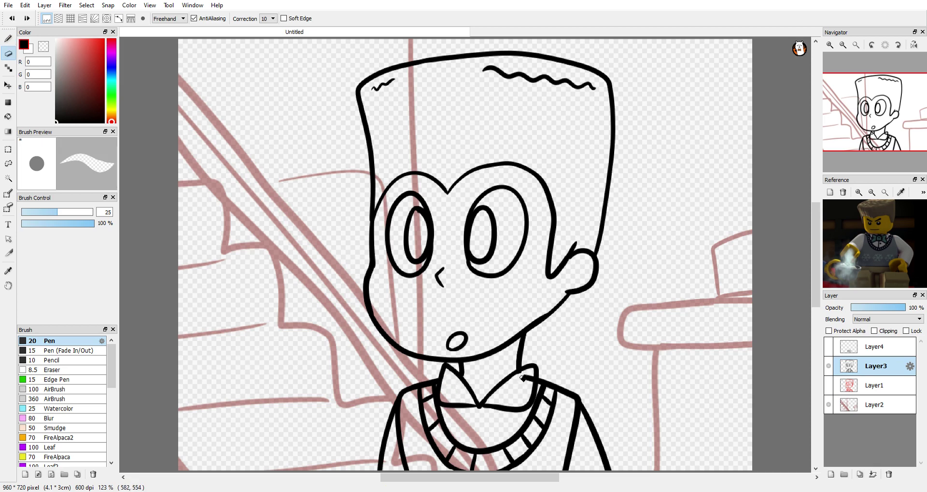
key(b)
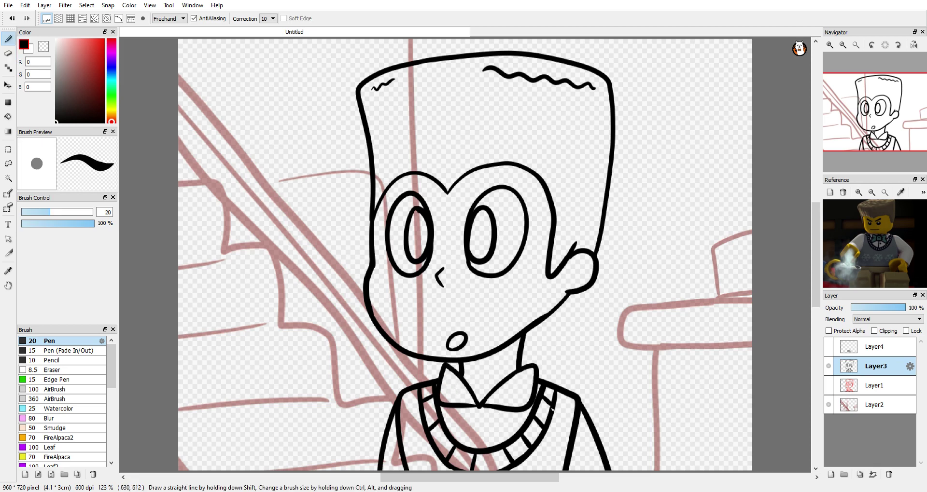
- With the character line art faded to 42% opacity, show the bow tie layer and shrink the tie to fit between the collar points
click(829, 347)
drag(905, 308, 878, 308)
click(874, 347)
key(ctrl+t)
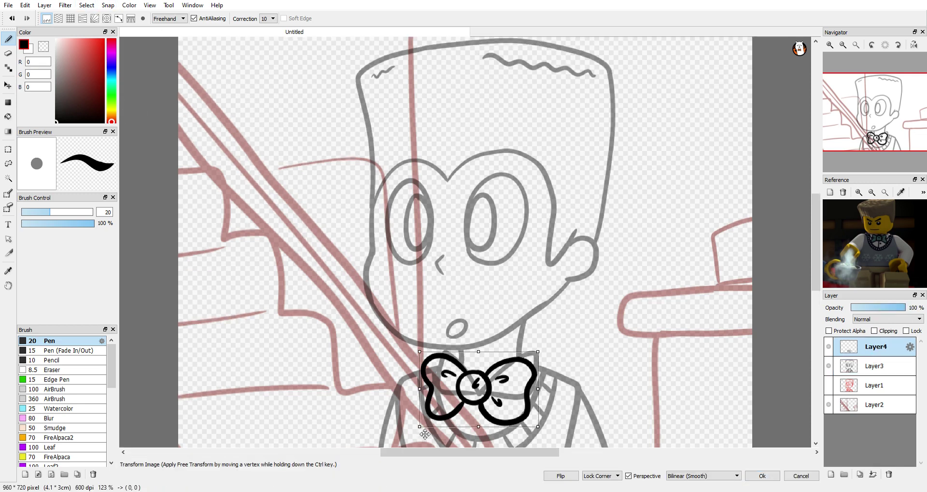
drag(425, 435, 443, 413)
click(763, 476)
- Erase the character lines behind the bow tie, restore the line art to full opacity and merge the bow tie into it
click(873, 366)
key(e)
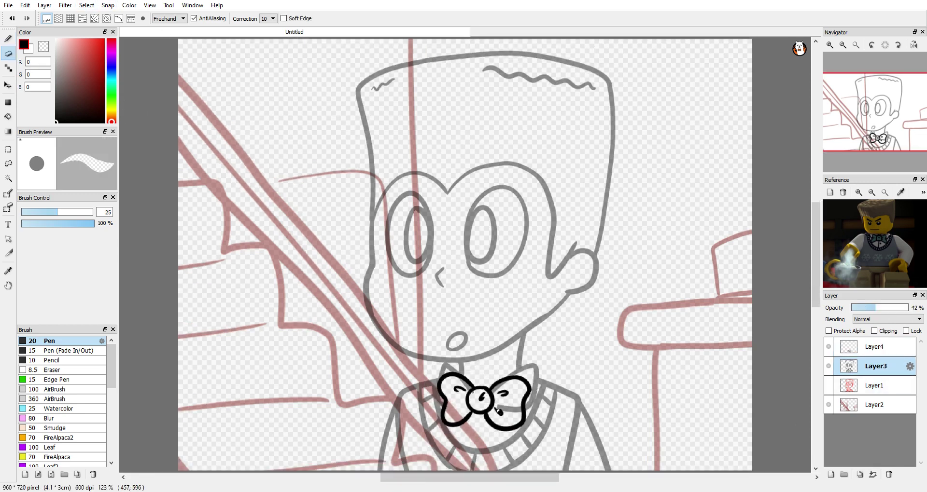
key(b)
drag(875, 307, 901, 318)
key(ctrl+z)
key(ctrl+z)
key(ctrl+z)
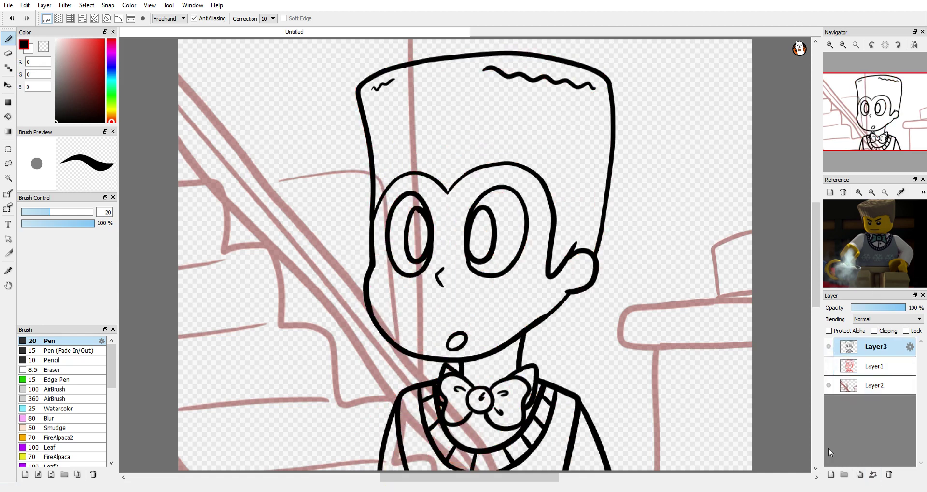
- Hide the character and ink two thick straight stair railing lines in black on a new layer above the background sketch
click(829, 347)
key(ctrl+y)
key(ctrl+y)
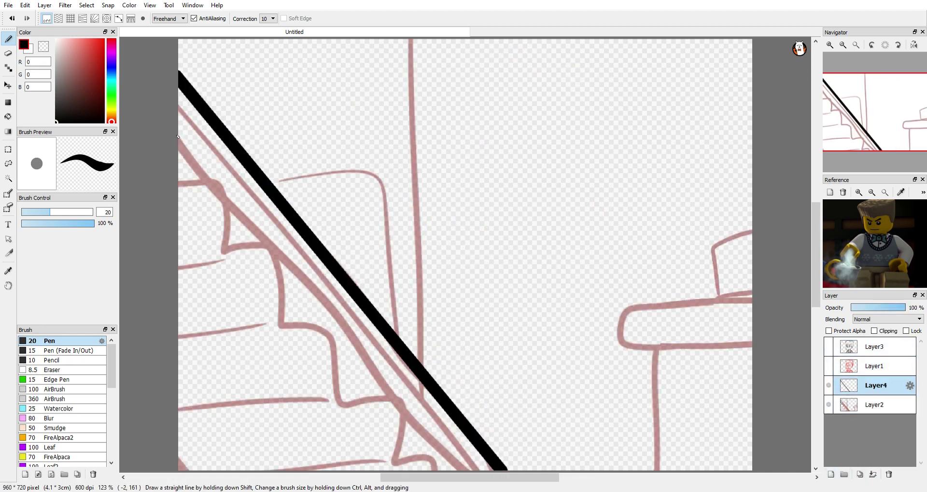
shift+click(472, 472)
key(ctrl+z)
key(ctrl+y)
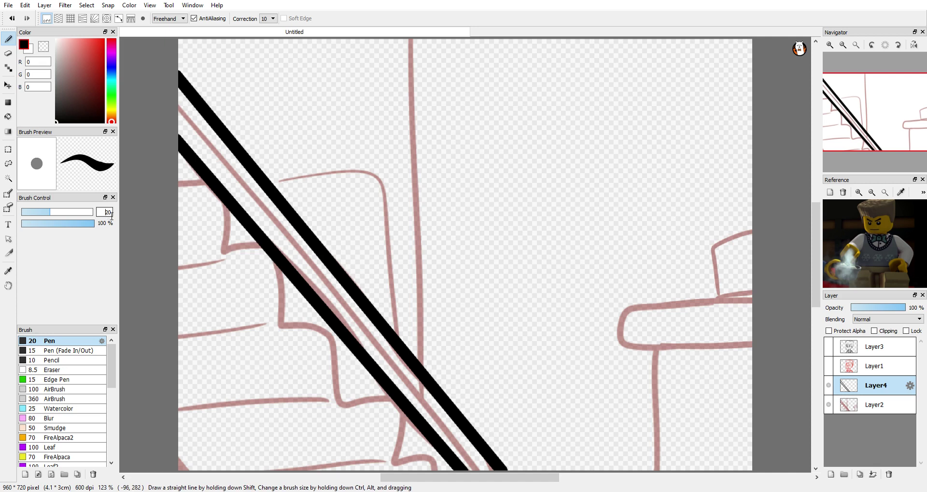
- Ink the vertical post at brush size 10 and the angular frame behind the railing at size 5, erasing the overhang below the rail
drag(411, 41, 423, 381)
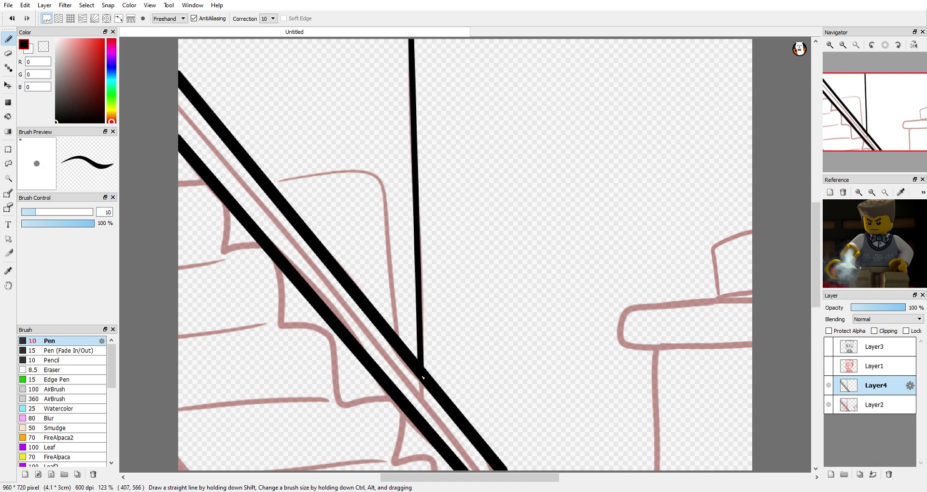
key([)
shift+click(377, 174)
shift+click(399, 336)
key(ctrl+z)
key(ctrl+z)
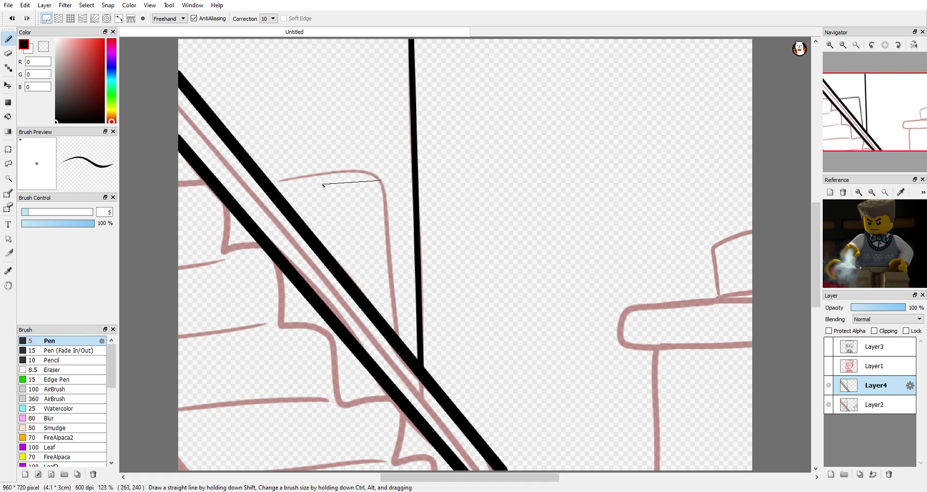
shift+click(380, 181)
shift+click(384, 339)
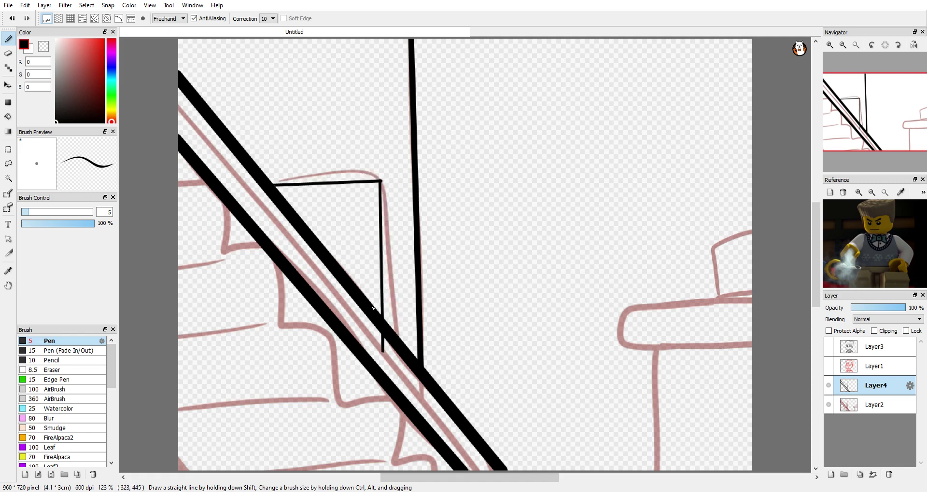
key(e)
key(b)
- Hide the railing layer and ink the zigzag stair profile on a new layer with straight size 5 lines
click(831, 474)
click(828, 405)
shift+click(222, 250)
shift+click(270, 250)
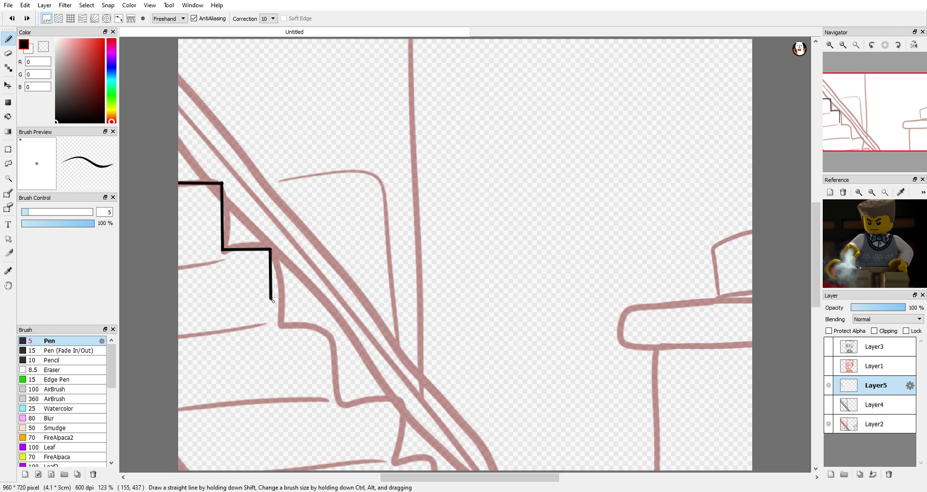
shift+click(270, 324)
shift+click(327, 401)
shift+click(393, 400)
shift+click(393, 464)
shift+click(439, 464)
key(ctrl+plus)
key(e)
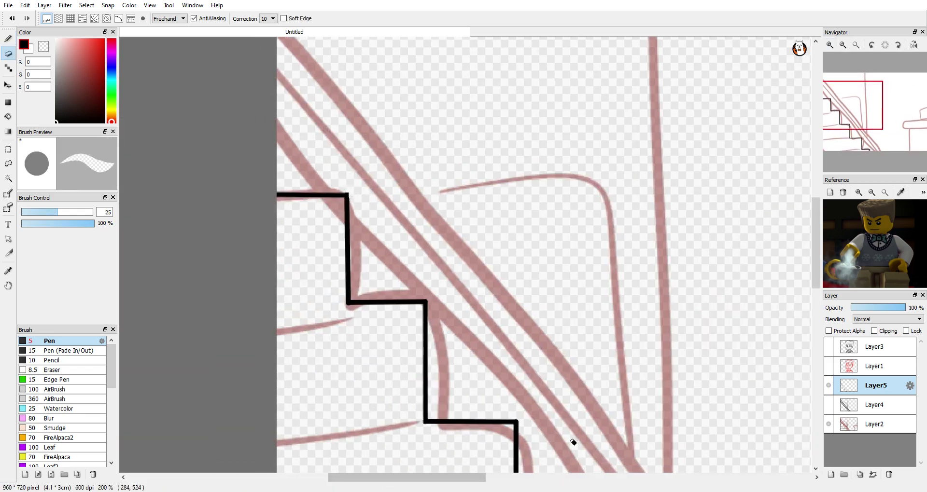
scroll(574, 439, down, 5)
scroll(574, 439, right, 5)
key(ctrl+minus)
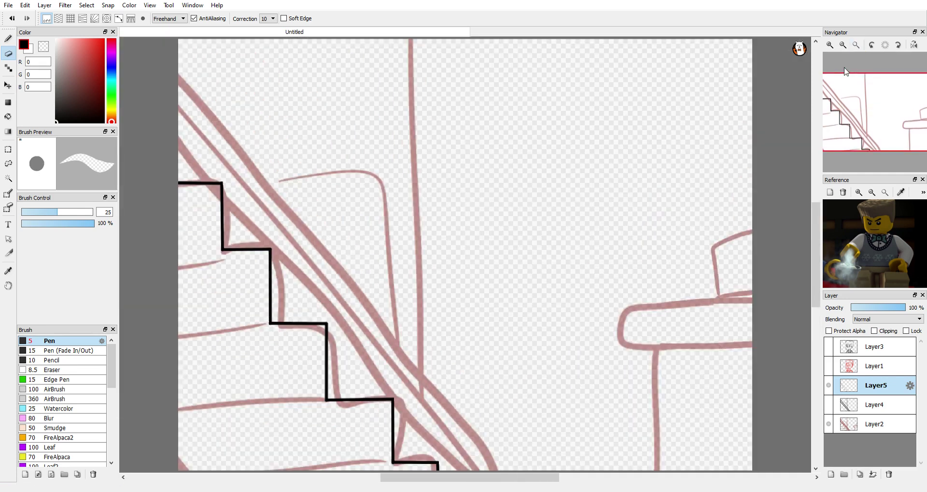
- Try steeply slanted thin lines across the side of the stairs from the step corners, and undo them
key(b)
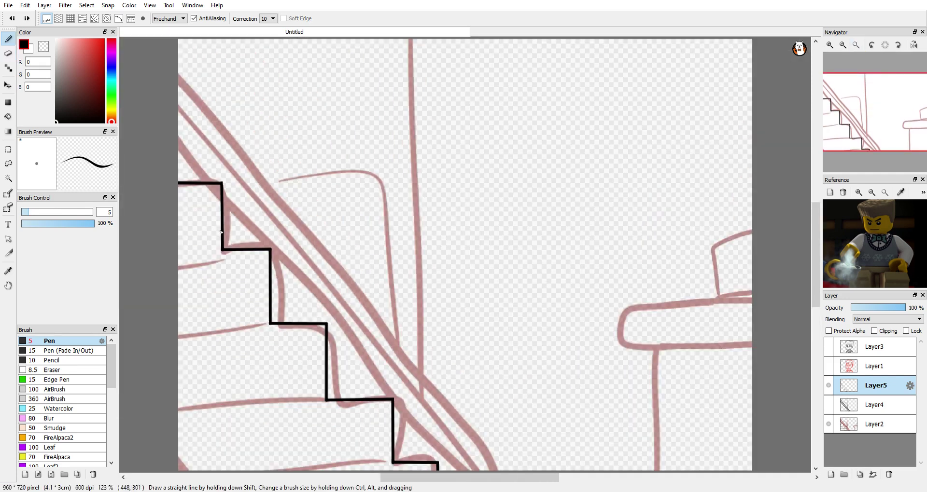
drag(220, 252, 179, 267)
drag(265, 326, 179, 359)
drag(320, 402, 179, 469)
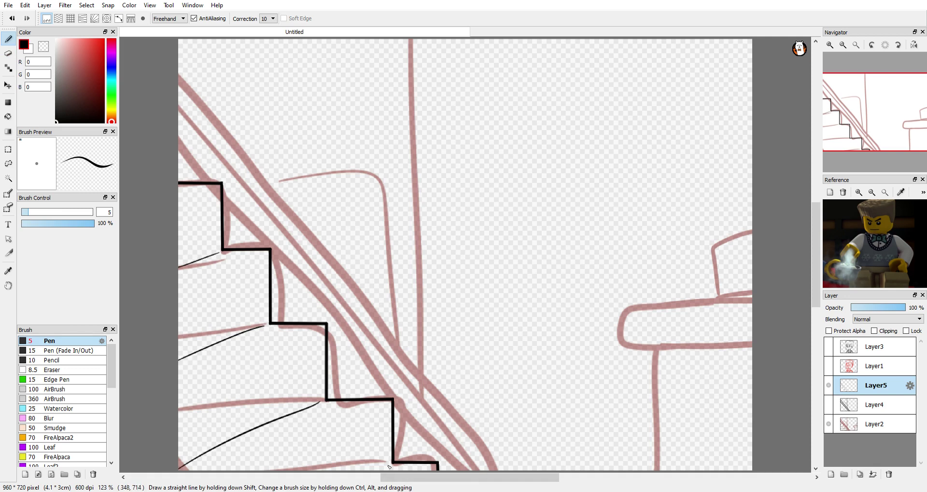
drag(317, 333, 184, 398)
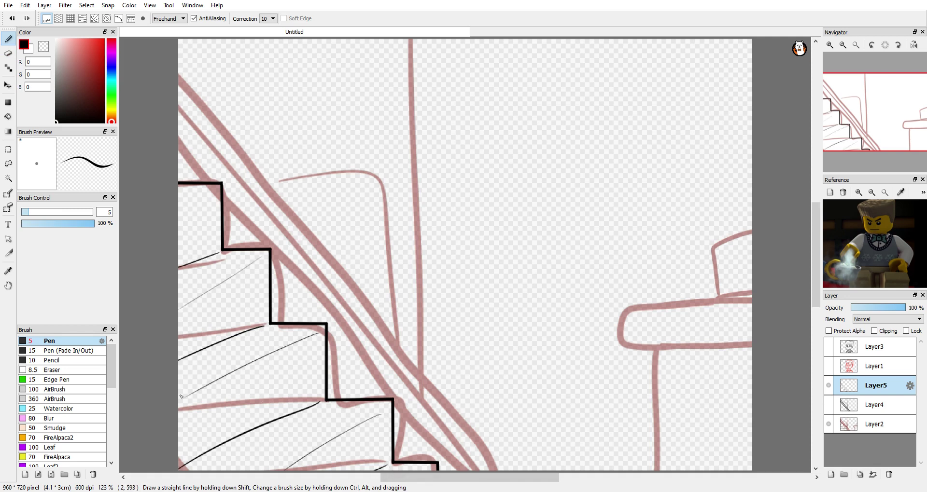
key(ctrl+z)
key(ctrl+z)
key(ctrl+z)
key(ctrl+z)
key(ctrl+z)
key(ctrl+z)
- Draw thin tapering lines from the stair corners towards the canvas edge, alternating nearly flat and slanted strokes
drag(267, 324, 180, 335)
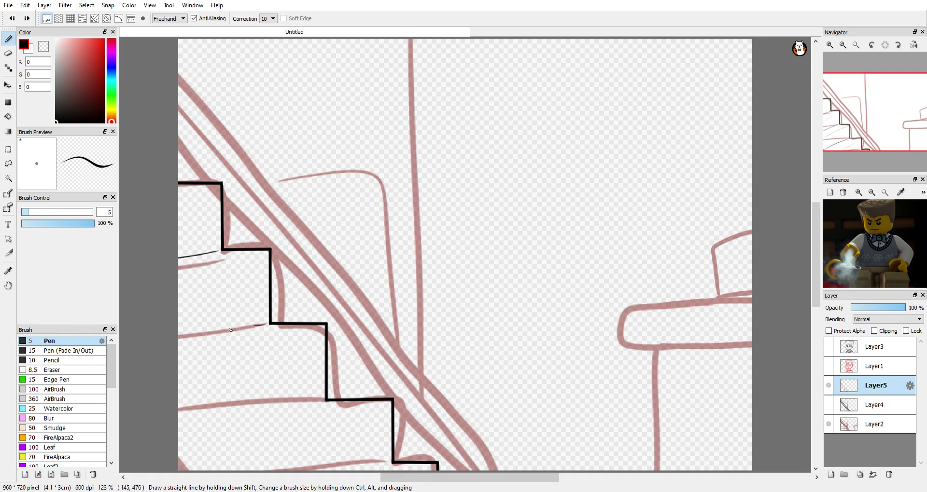
drag(320, 401, 184, 419)
drag(381, 463, 340, 470)
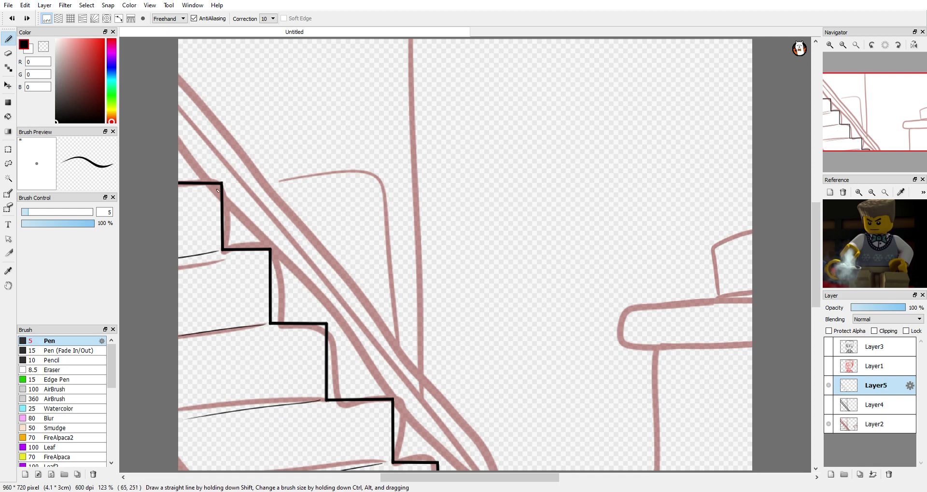
drag(266, 257, 179, 287)
drag(250, 266, 182, 282)
drag(321, 330, 193, 375)
drag(386, 406, 267, 450)
key(ctrl+z)
drag(387, 406, 214, 459)
- Show the railing layer at full opacity again and merge the stairs layer into it
click(828, 405)
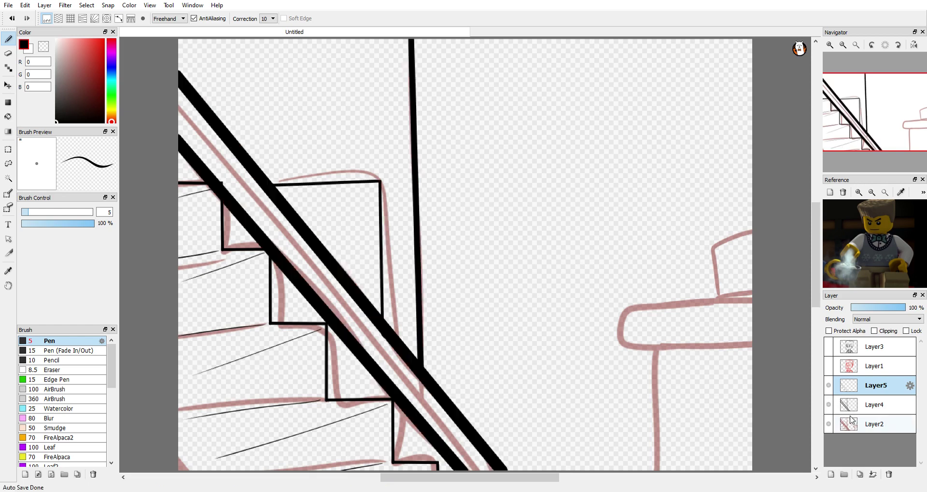
click(874, 405)
key(e)
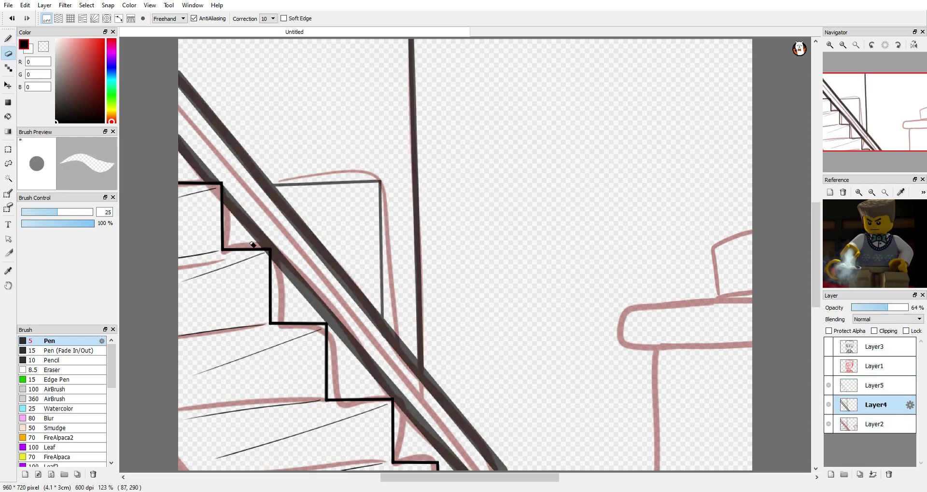
click(904, 308)
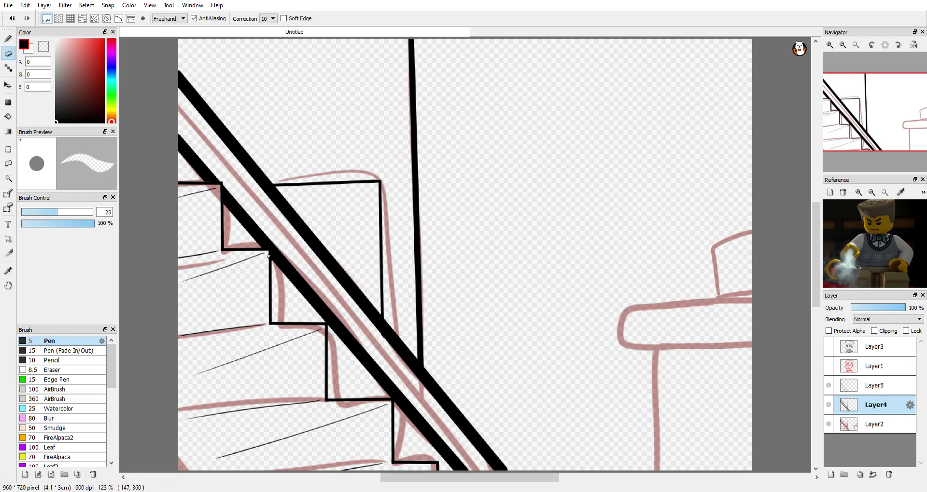
key(b)
drag(872, 394, 889, 475)
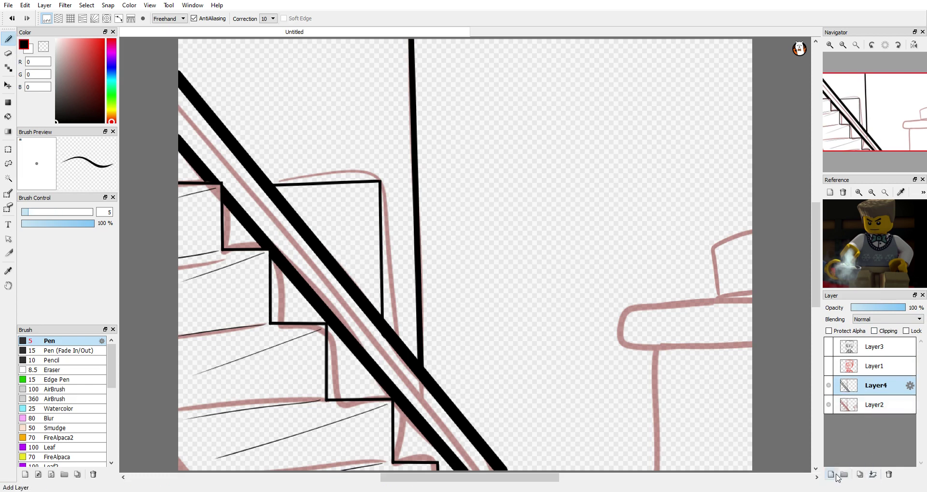
- Ink the table with the size 20 pen: a straight leg, two straight tabletop edges and a rounded end
drag(657, 350, 660, 468)
drag(755, 343, 620, 345)
mouse_move(755, 299)
mouse_down()
mouse_move(624, 301)
mouse_move(637, 305)
mouse_move(625, 311)
mouse_move(629, 344)
mouse_up()
key(ctrl+z)
key(ctrl+z)
key(ctrl+z)
drag(625, 311, 616, 344)
key(ctrl+z)
drag(624, 310, 614, 343)
key(ctrl+z)
key(ctrl+z)
drag(624, 310, 615, 344)
key(ctrl+z)
drag(624, 311, 618, 344)
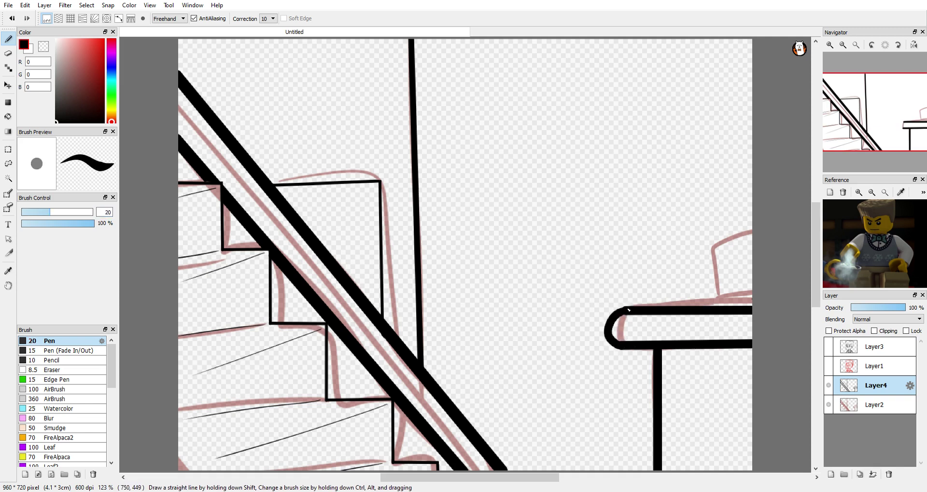
- Ink the outline of the slanted object standing on the tabletop at the canvas edge in black
mouse_move(751, 233)
mouse_down()
mouse_move(711, 256)
mouse_move(718, 301)
mouse_up()
key(ctrl+z)
mouse_move(710, 252)
mouse_down()
mouse_move(719, 309)
mouse_move(751, 302)
mouse_up()
key(ctrl+z)
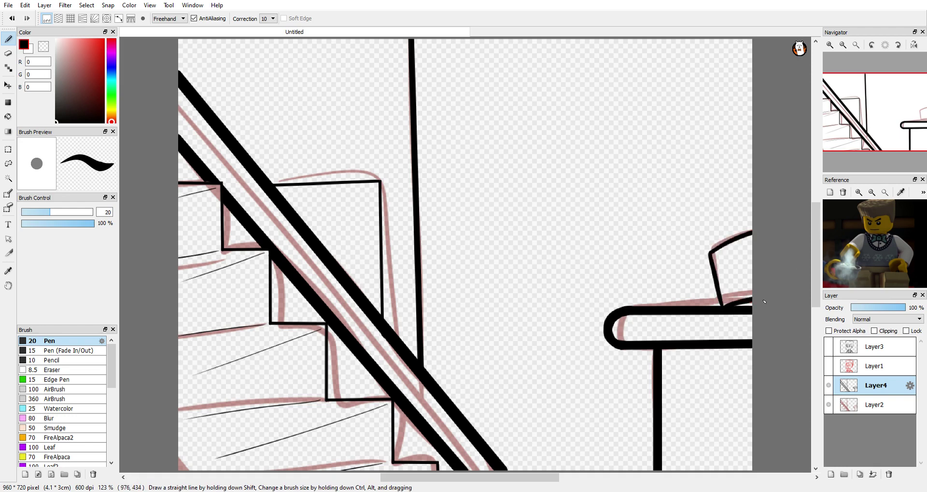
- Hide the background layers, show the character line art, and fill the hair pale yellow on a new layer beneath it
click(829, 404)
click(828, 347)
click(828, 386)
click(873, 366)
click(830, 475)
mouse_move(111, 120)
mouse_down()
mouse_move(111, 104)
mouse_move(120, 111)
mouse_up()
drag(83, 53, 80, 27)
key(g)
click(481, 121)
- Fill the face, ear and neck with a light peach skin colour, RGB 255, 239, 226
key(b)
drag(113, 117, 113, 118)
key(g)
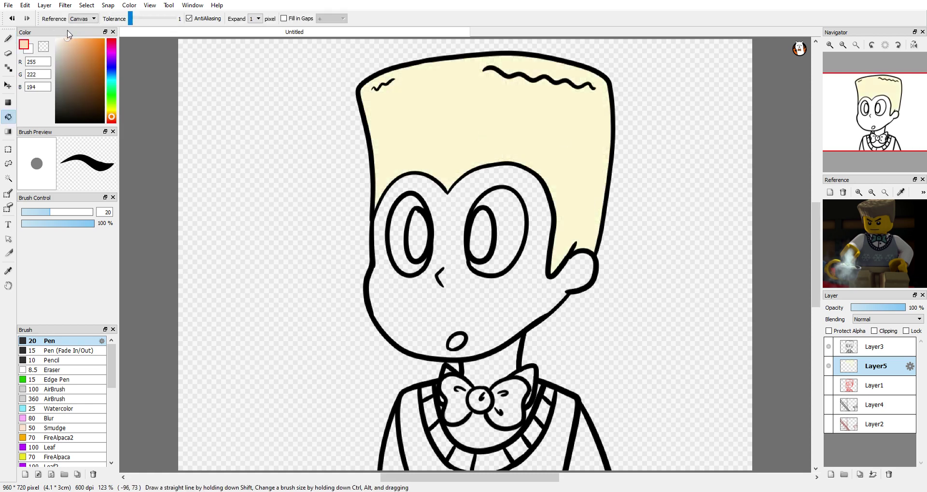
click(483, 309)
click(503, 317)
key(b)
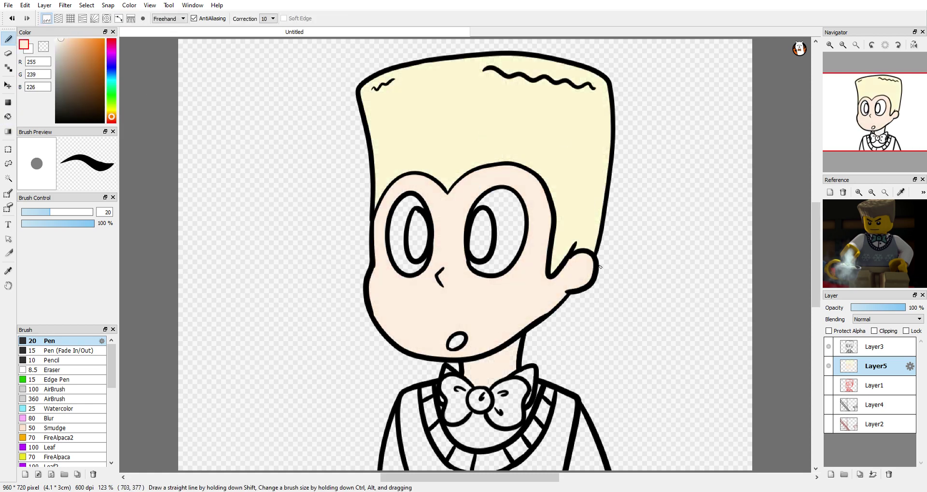
- On the character line art layer, draw a black shirt placket line and a button below the bow tie
scroll(874, 244, up, 2)
click(875, 346)
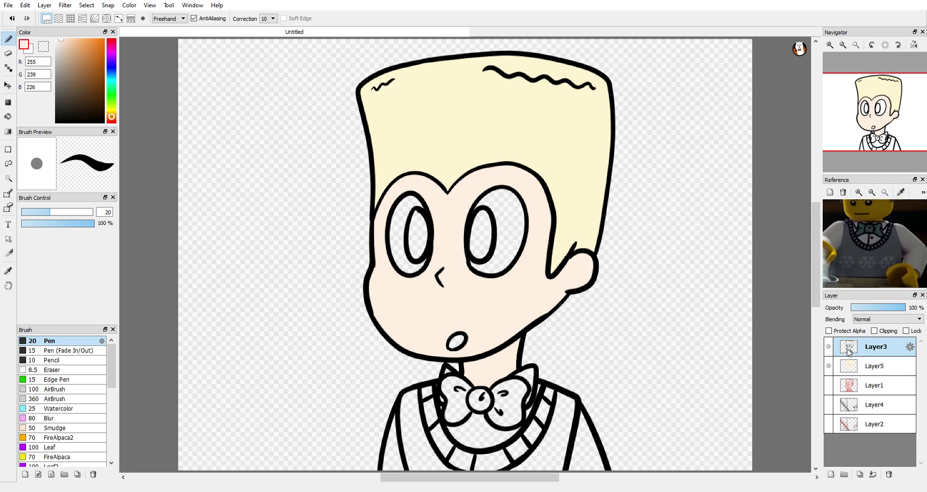
key(x)
drag(477, 417, 480, 443)
click(482, 435)
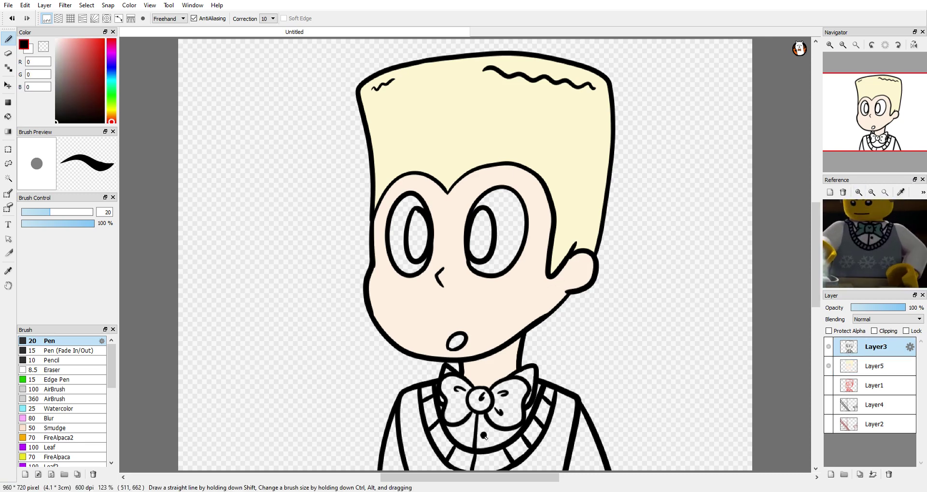
- Fill the whites of both eyes on the colour layer
click(874, 366)
key(g)
click(512, 231)
click(395, 237)
key(b)
- Add a new layer beneath the colour layer and fill it with dark red as a contrasting backdrop
key(ctrl+shift+n)
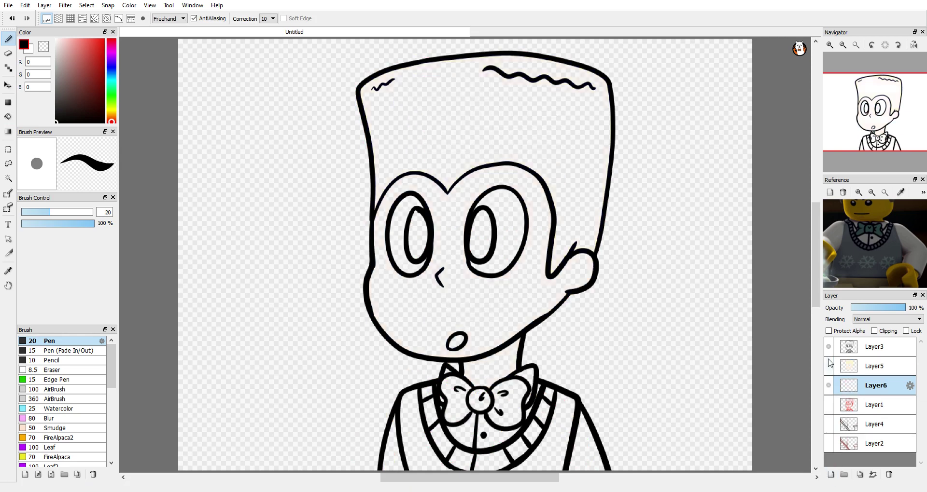
key(g)
click(230, 128)
key(b)
key(x)
- On the colour layer, fill both irises light blue, RGB 171, 220, 255
click(874, 366)
click(71, 38)
click(112, 74)
key(g)
click(416, 235)
click(481, 235)
key(b)
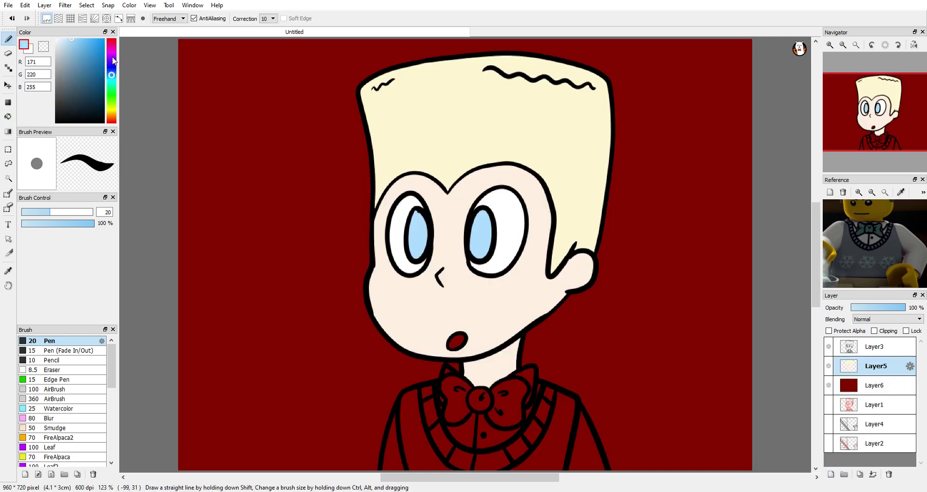
- Fill the open mouth light pink, RGB 255, 208, 228
click(112, 44)
click(64, 39)
key(g)
click(457, 342)
key(b)
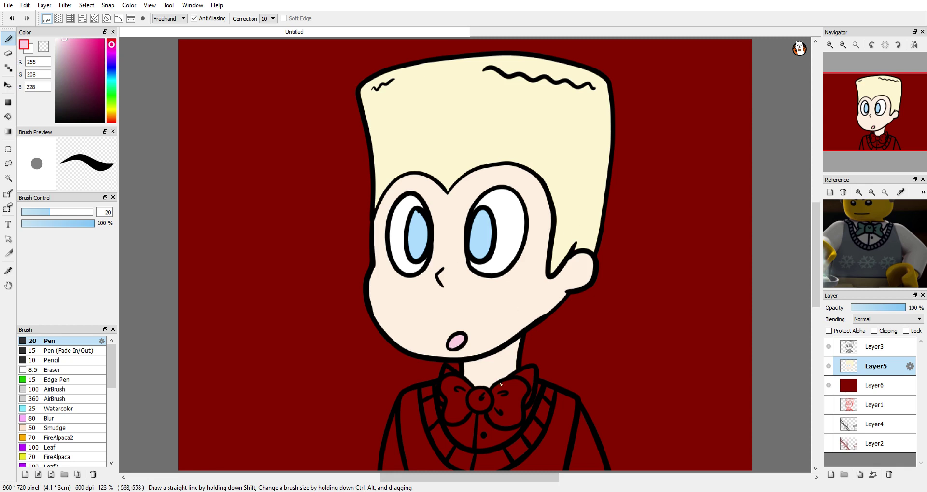
- Fill both bow tie wings and the knot dark teal, RGB 14, 108, 104
click(111, 81)
click(98, 87)
key(g)
click(454, 406)
click(479, 398)
click(502, 413)
key(b)
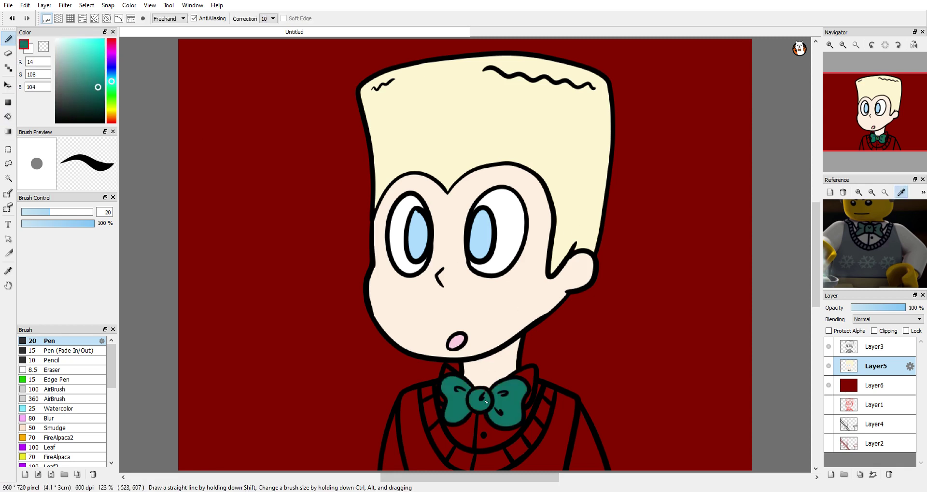
- Fill the vest body and neckline ribbing with grey-blue, RGB 92, 123, 153
click(112, 74)
click(75, 72)
key(g)
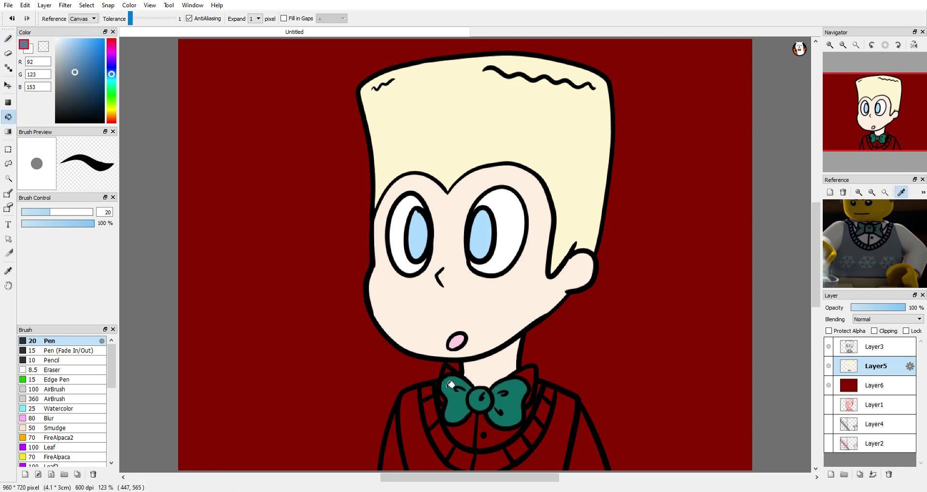
click(420, 424)
click(555, 425)
click(538, 411)
click(531, 437)
click(493, 461)
click(434, 425)
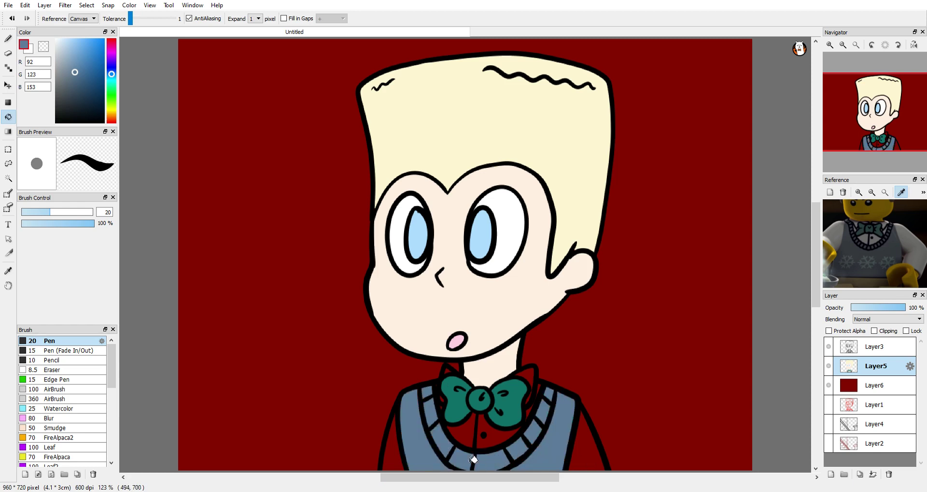
- Refill the vest body and neckline ribbing with a brighter, lighter blue
click(77, 61)
click(420, 425)
click(523, 456)
click(545, 413)
click(488, 461)
click(437, 430)
click(462, 459)
- Fill the shirt front, collar and both sleeves with very pale blue, RGB 226, 241, 255
key(b)
click(69, 52)
click(61, 39)
key(g)
click(586, 442)
click(483, 430)
click(523, 379)
click(388, 459)
click(543, 407)
key(b)
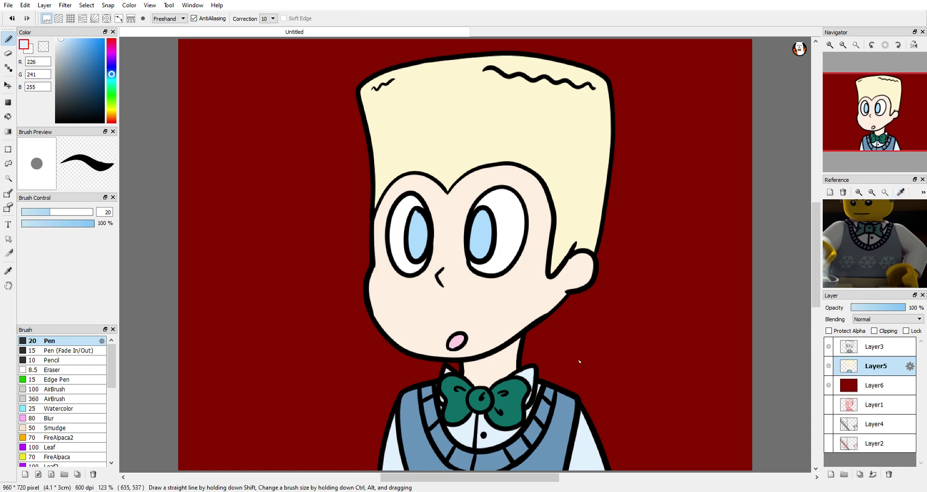
- On a new layer at 66% opacity, add a blurred light blue patch, RGB 144, 201, 255, between the eyes
key(ctrl+shift+n)
alt+click(419, 232)
drag(435, 231, 444, 232)
click(65, 5)
click(82, 72)
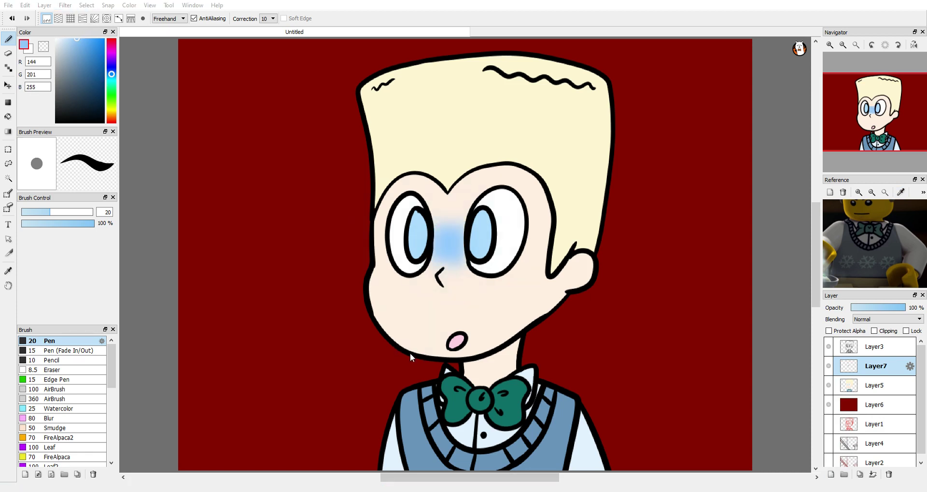
mouse_move(903, 308)
mouse_down()
mouse_move(885, 312)
mouse_move(893, 317)
mouse_up()
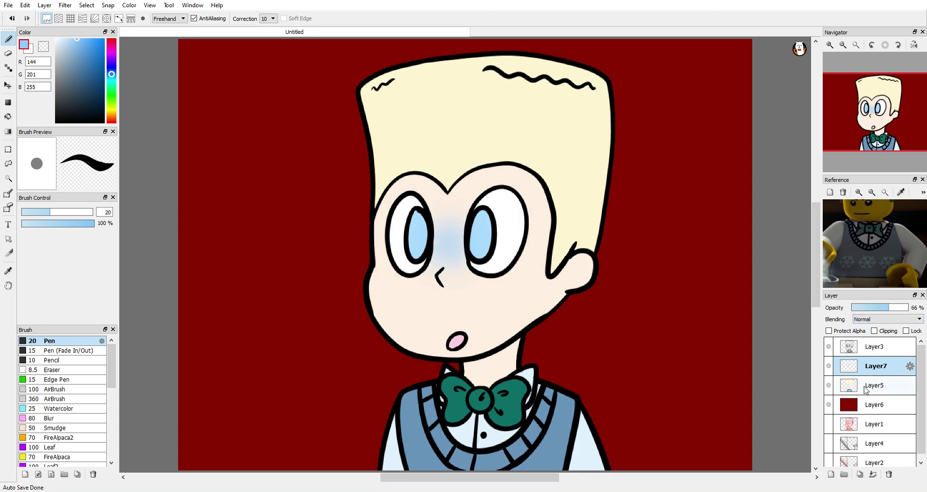
click(864, 394)
drag(387, 280, 380, 296)
drag(394, 283, 387, 298)
drag(406, 286, 398, 297)
key(ctrl+z)
key(ctrl+z)
key(ctrl+z)
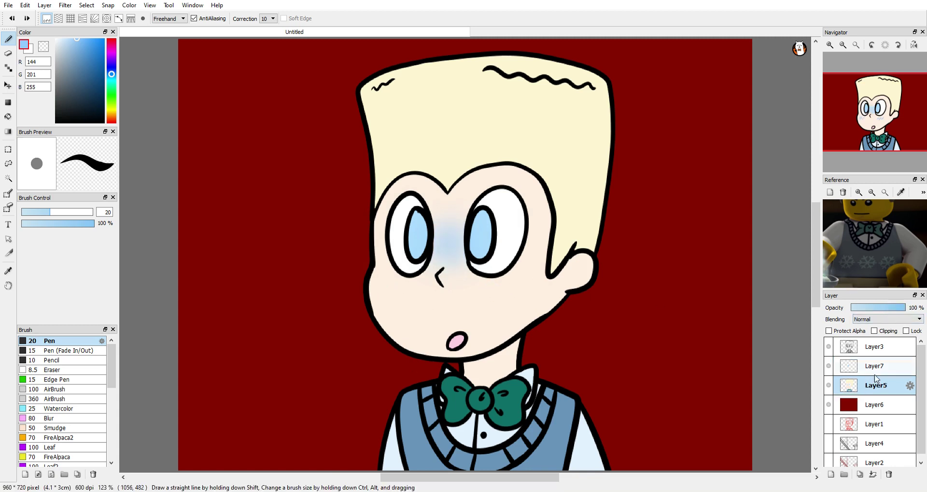
- On the nose-bridge patch layer, add soft light blue blush strokes to both cheeks and set the layer opacity to 74%
click(877, 369)
drag(385, 281, 378, 294)
drag(395, 285, 386, 298)
drag(405, 286, 392, 302)
drag(479, 284, 471, 295)
drag(490, 286, 483, 297)
drag(505, 288, 494, 300)
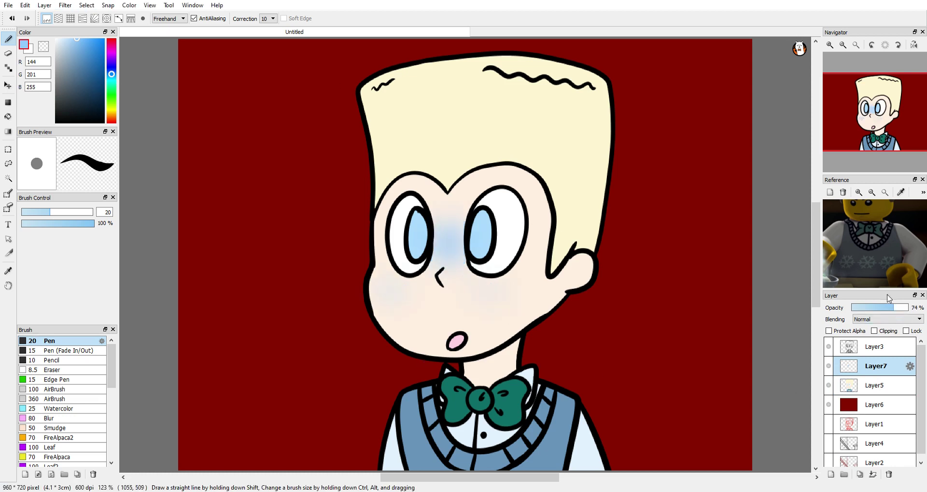
- Add another layer above the blush layer and try out light blue strokes on the left cheek
key(ctrl+shift+n)
drag(389, 281, 401, 297)
key(ctrl+z)
drag(415, 265, 386, 302)
key(ctrl+z)
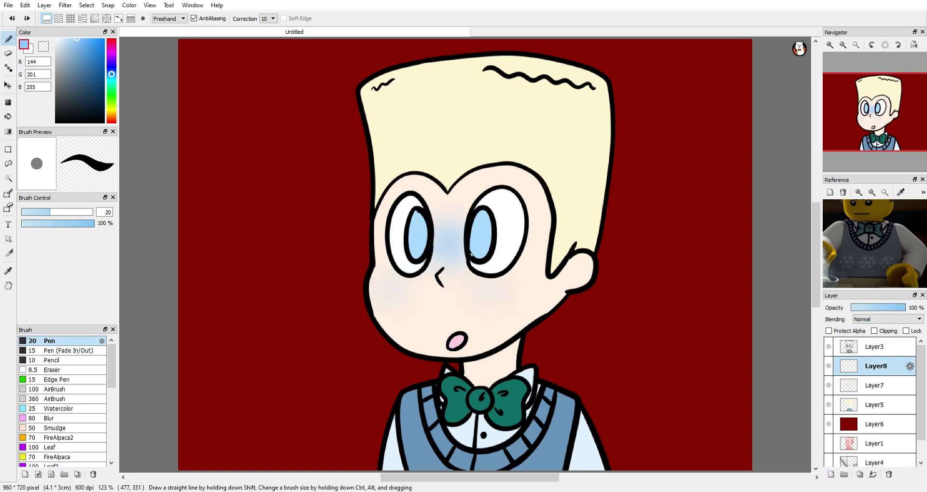
key(ctrl+z)
- Select the face skin area and scribble light blue over the nose bridge and across both cheeks
key(w)
click(523, 319)
key(b)
drag(447, 220, 449, 285)
drag(381, 288, 439, 309)
drag(454, 280, 524, 309)
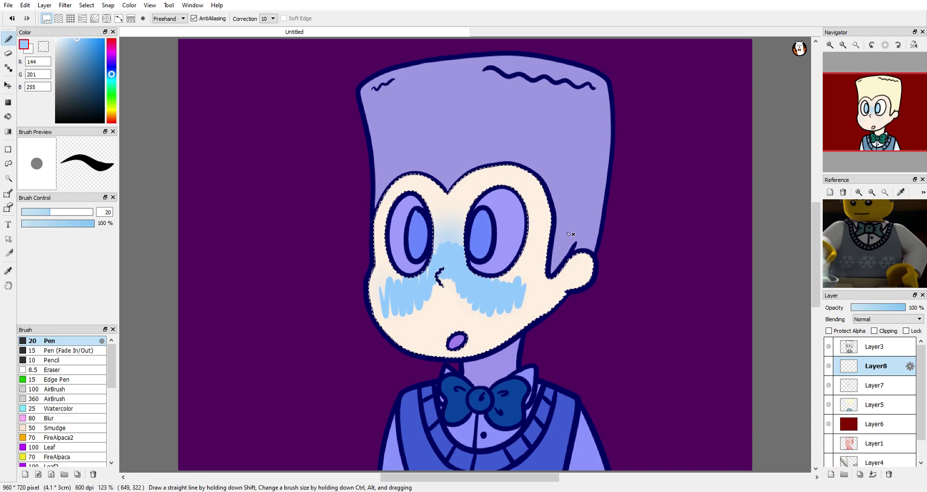
- Soften the scribbled blush, reduce its layer opacity to 15% and clear the selection
click(879, 308)
drag(879, 313, 861, 316)
key(ctrl+d)
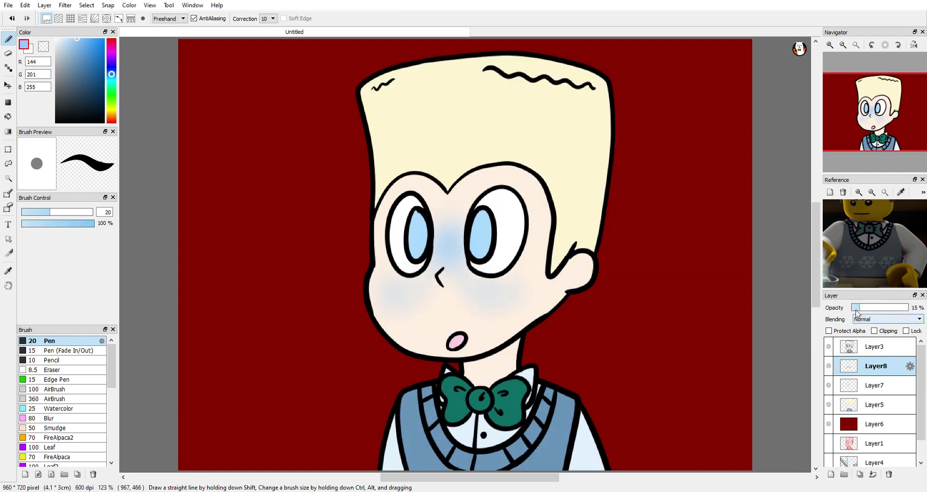
- On a new layer at 65% opacity, draw a small light blue zigzag mark on each cheek
click(831, 475)
drag(391, 299, 408, 289)
drag(485, 297, 505, 292)
click(887, 309)
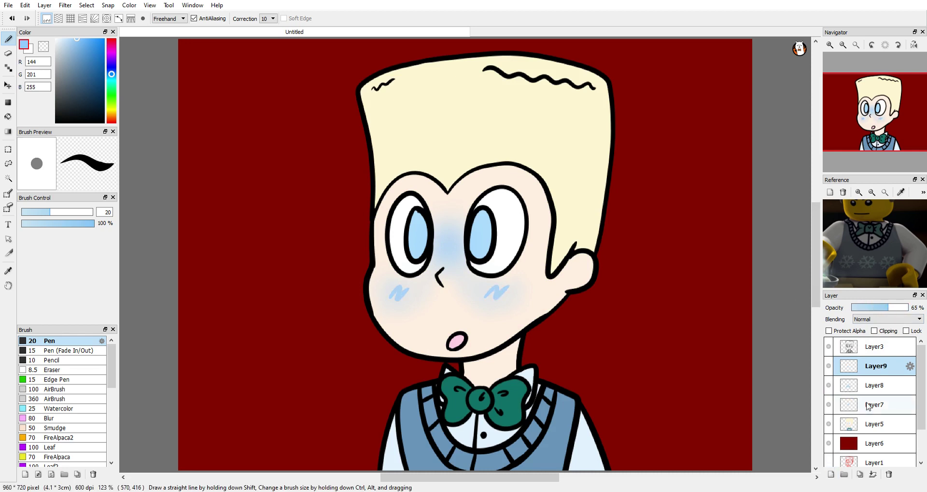
- Add a new Multiply layer and shade the neck beneath the chin with purple, RGB 109, 0, 206
click(831, 474)
click(112, 59)
click(103, 54)
scroll(887, 319, down, 1)
mouse_move(463, 363)
mouse_down()
mouse_move(516, 356)
mouse_move(519, 340)
mouse_move(516, 361)
mouse_up()
key(ctrl+z)
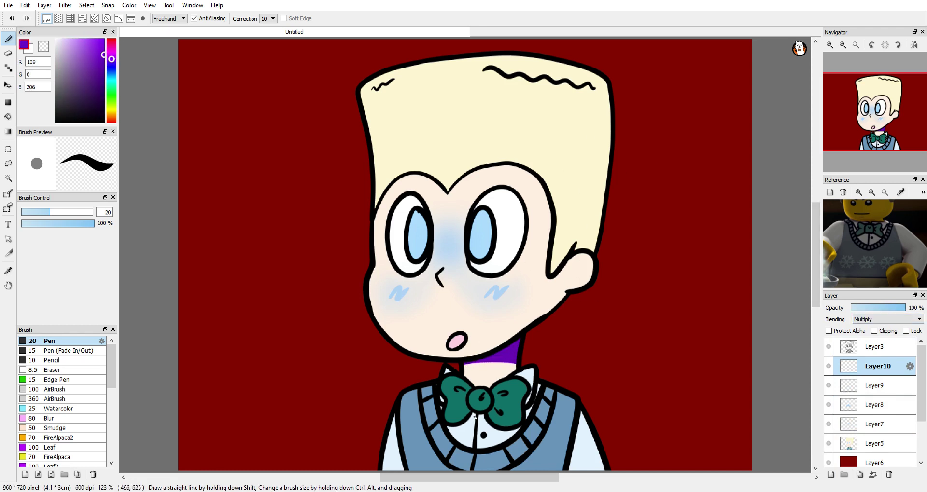
- Paint purple shadows on the shirt beneath the bow tie, along the vest neckline and on both sleeves
drag(468, 400, 515, 425)
mouse_move(449, 427)
mouse_down()
mouse_move(474, 417)
mouse_move(516, 437)
mouse_up()
key(ctrl+z)
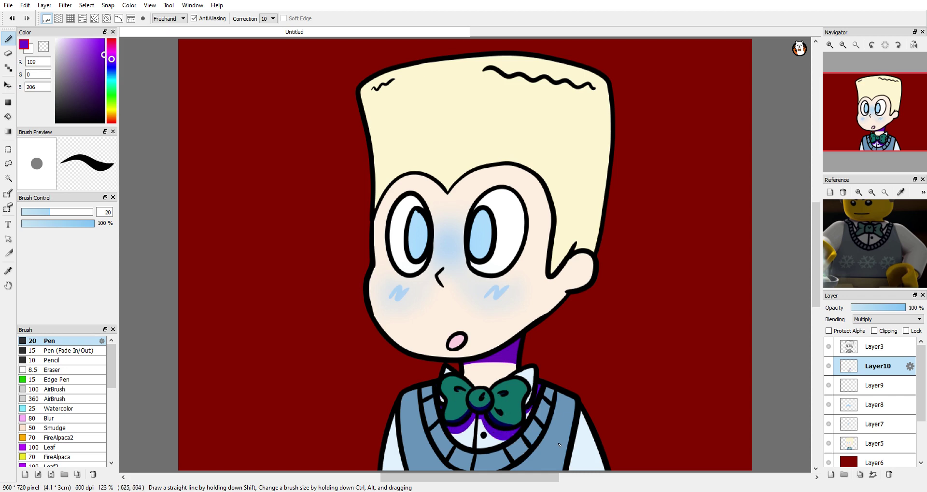
drag(510, 462, 474, 469)
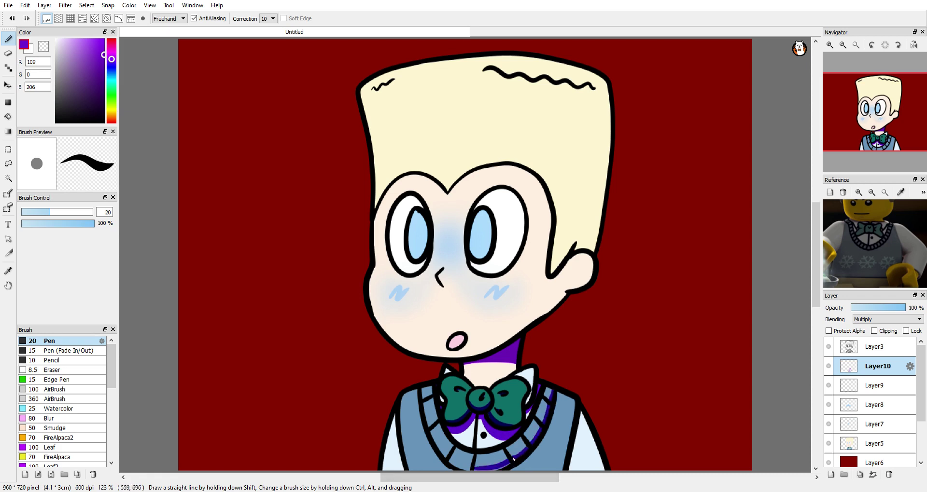
drag(579, 411, 595, 471)
mouse_move(394, 435)
mouse_down()
mouse_move(392, 465)
mouse_move(405, 455)
mouse_up()
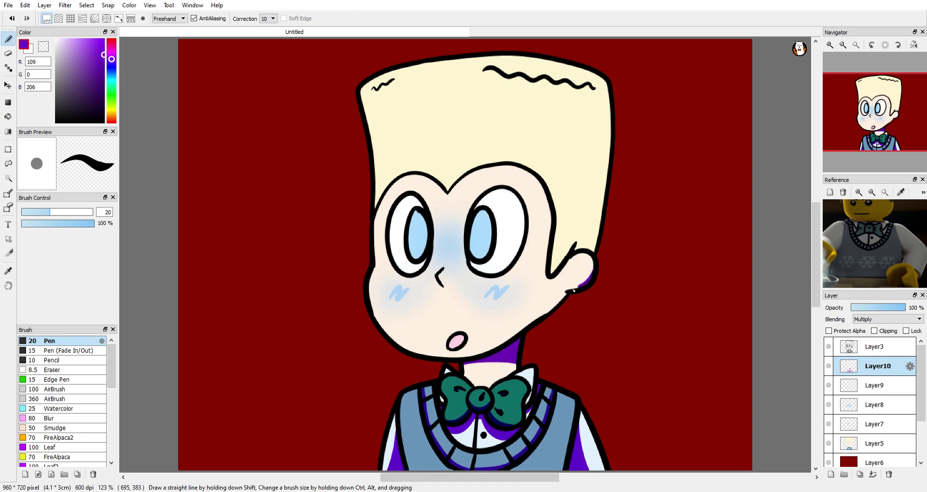
- Shade the upper halves of both eyes, including the irises, with purple
mouse_move(526, 224)
mouse_down()
mouse_move(388, 232)
mouse_move(525, 223)
mouse_up()
key(ctrl+z)
key(g)
click(496, 221)
click(482, 216)
click(420, 219)
key(b)
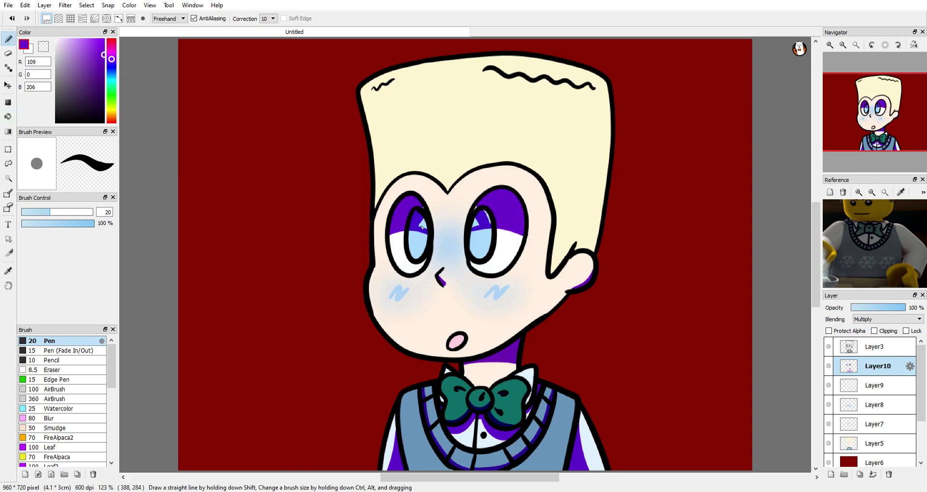
- Paint a thin purple shadow along the lower edge of the face and jaw
mouse_move(397, 344)
mouse_down()
mouse_move(469, 359)
mouse_move(565, 295)
mouse_up()
key(ctrl+z)
drag(369, 289, 419, 355)
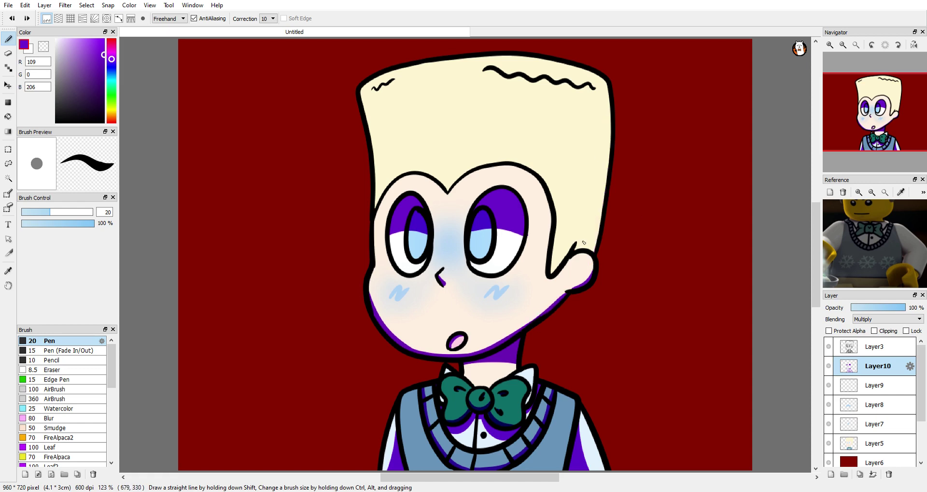
- Shade the hair purple above the ear, along its outer side edge and beneath the wavy hair lines
drag(576, 244, 550, 275)
drag(612, 144, 602, 193)
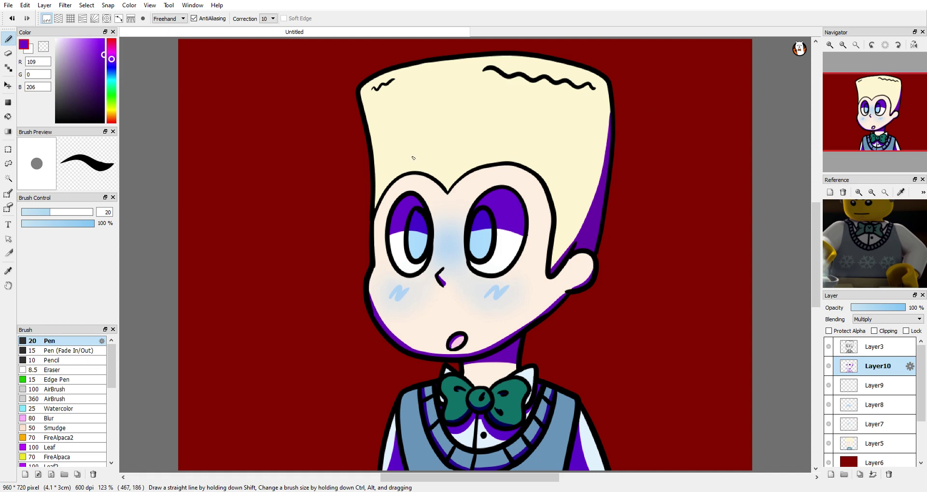
click(375, 90)
drag(484, 72, 520, 82)
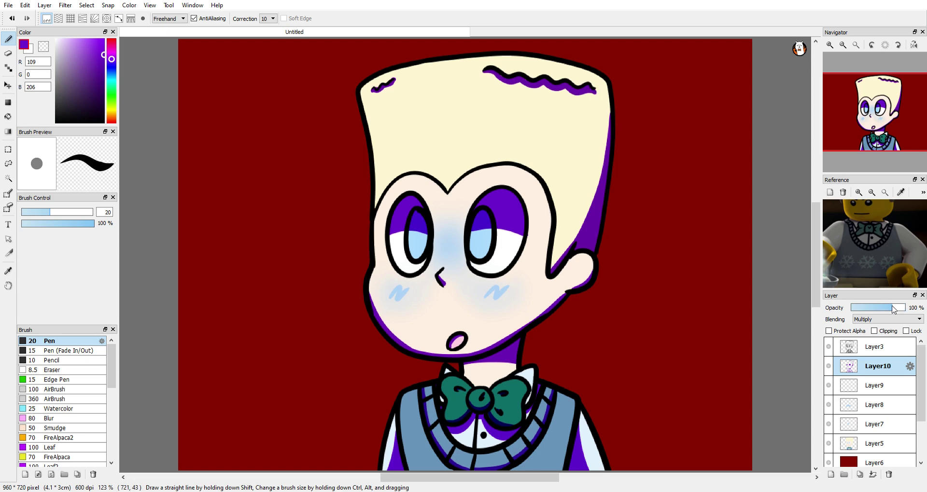
- Reduce the purple shading layer's opacity to 54% and sample the face's skin colour, RGB 255, 239, 226
drag(894, 309, 880, 309)
click(875, 346)
key(e)
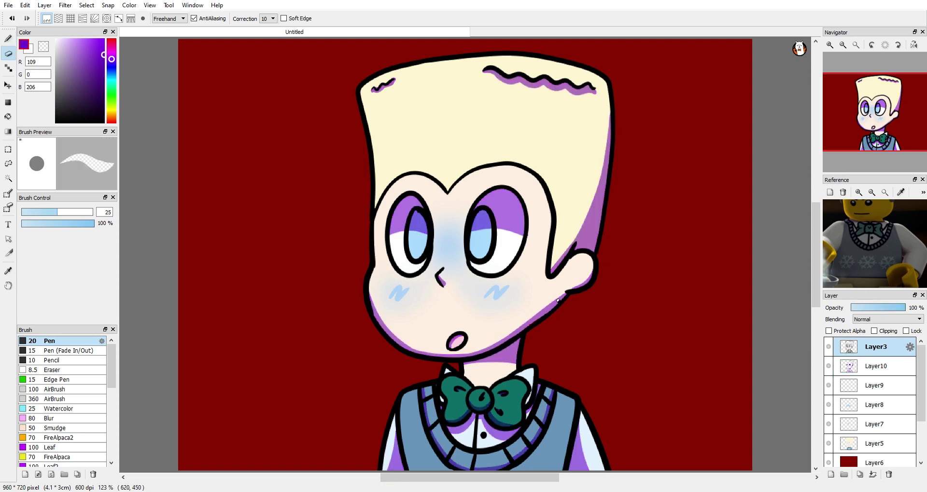
key(b)
alt+click(558, 301)
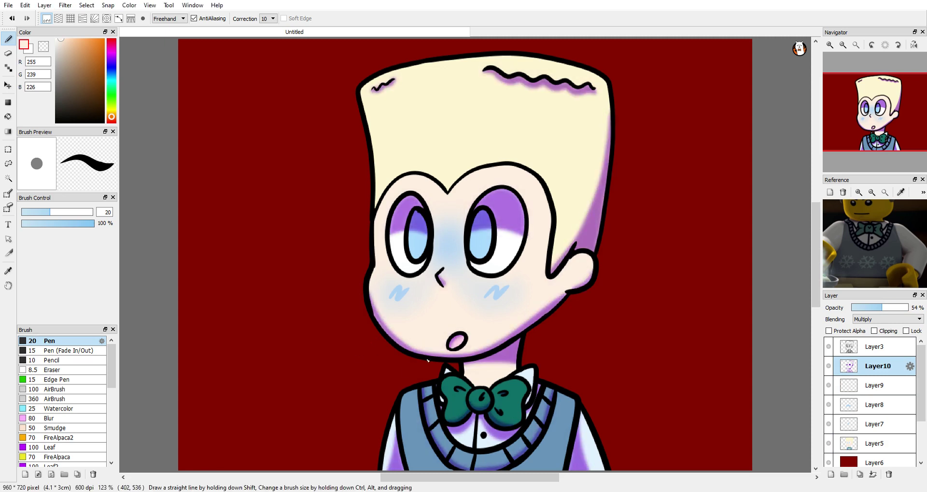
- Add a new Multiply layer beneath the purple shading layer and choose dark purple, RGB 78, 0, 148
click(830, 475)
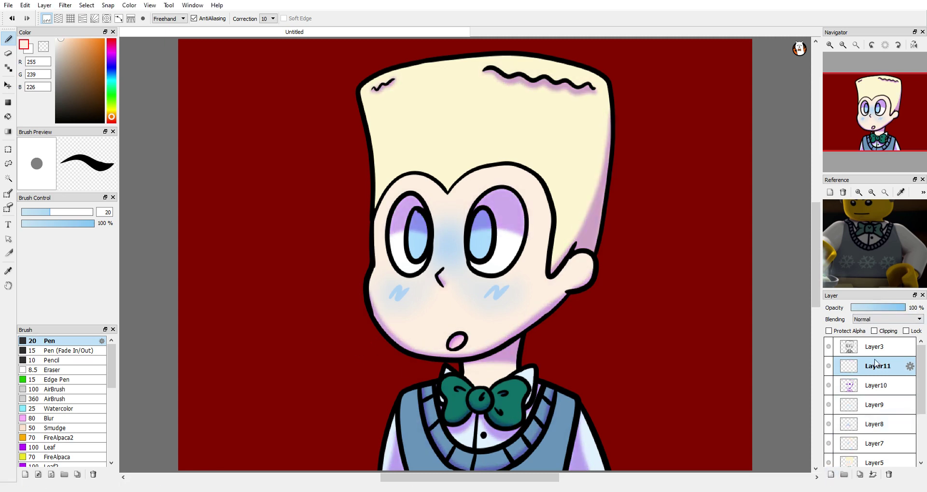
drag(878, 384, 876, 367)
alt+click(541, 217)
mouse_move(864, 307)
mouse_down()
mouse_move(906, 308)
mouse_move(874, 313)
mouse_up()
click(876, 385)
- Paint dark purple deep shadows on the hair edge, jaw, upper eyes and vest neckline, and set the layer opacity to 35%
mouse_move(602, 215)
mouse_down()
mouse_move(582, 248)
mouse_move(600, 224)
mouse_up()
drag(581, 289, 501, 354)
mouse_move(476, 207)
mouse_down()
mouse_move(519, 203)
mouse_move(516, 193)
mouse_up()
drag(396, 209, 423, 198)
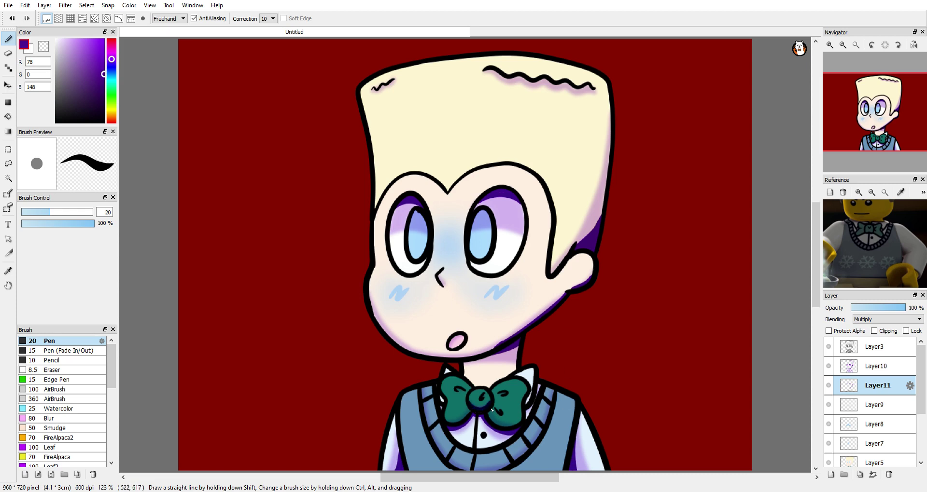
drag(423, 390, 460, 470)
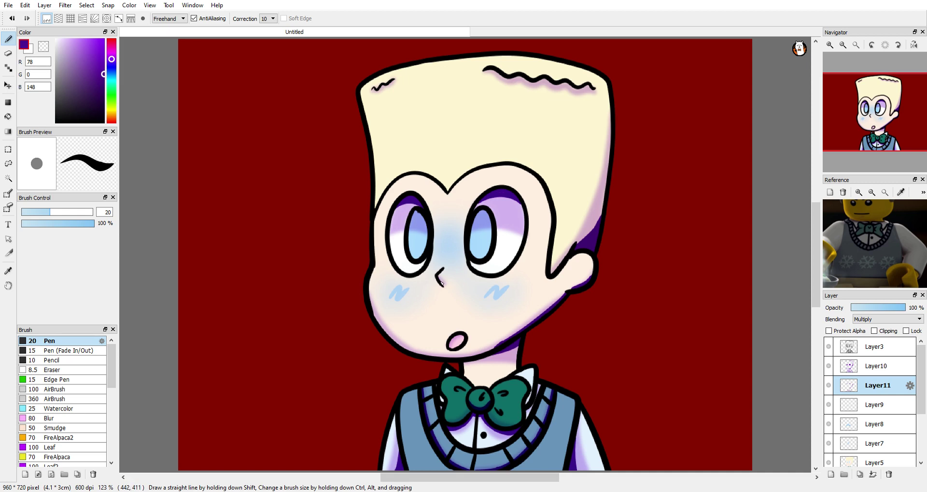
drag(884, 307, 867, 308)
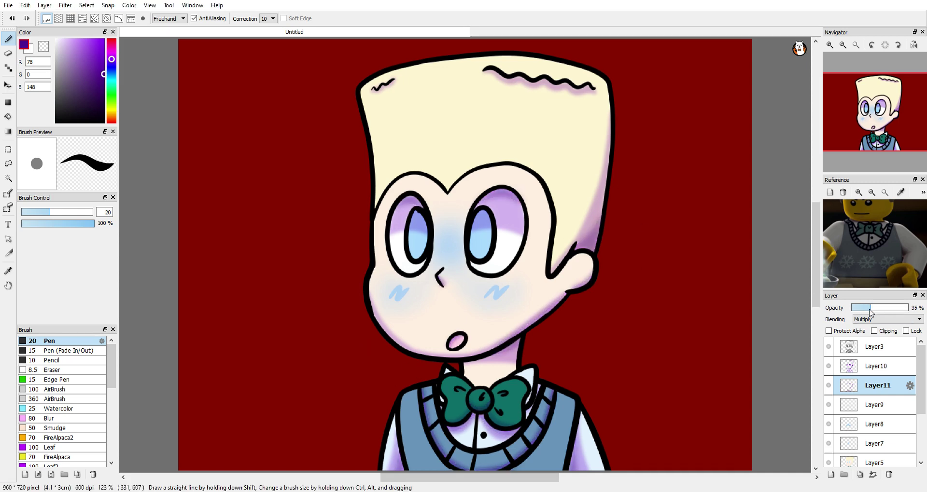
- Add a new Multiply layer beneath the dark purple layer and shade the side of the hair violet, RGB 131, 0, 247
click(869, 408)
click(831, 474)
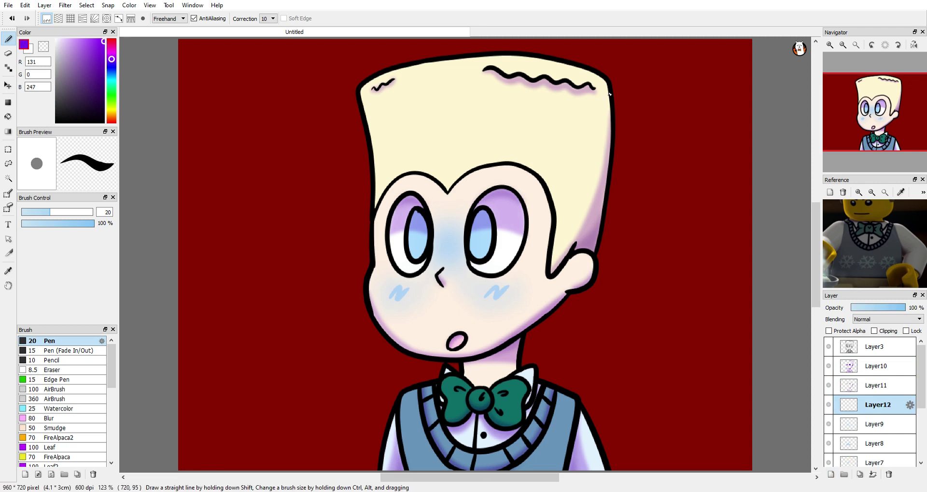
drag(610, 100, 553, 271)
drag(608, 140, 562, 247)
- Draw a violet shadow boundary from the ear across the lower face and colour the mouth violet
mouse_move(606, 159)
mouse_down()
mouse_move(560, 261)
mouse_move(566, 293)
mouse_move(377, 338)
mouse_up()
key(ctrl+z)
mouse_move(567, 290)
mouse_down()
mouse_move(506, 331)
mouse_move(409, 330)
mouse_move(371, 300)
mouse_up()
drag(450, 340, 459, 346)
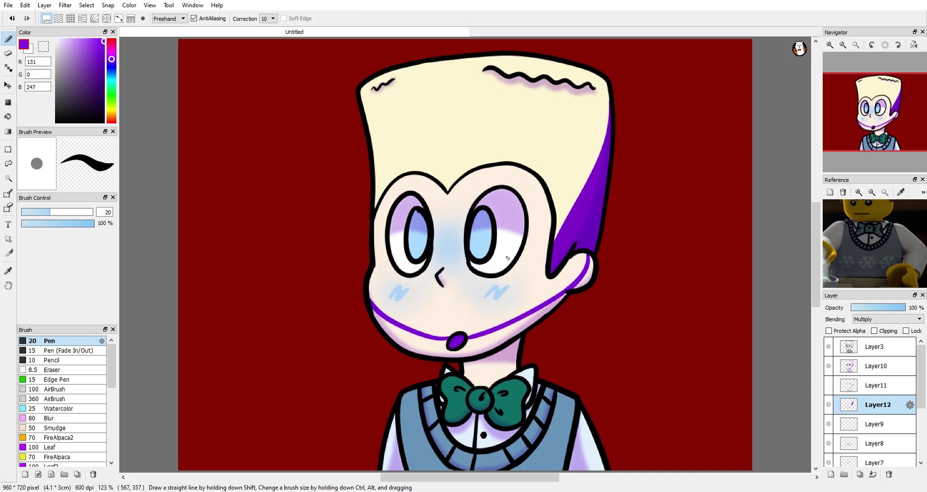
- Add violet shading along the forehead hairline and under the nose, and draw a shadow boundary across the neck
key(ctrl+z)
mouse_move(381, 193)
mouse_down()
mouse_move(517, 169)
mouse_move(548, 193)
mouse_up()
drag(465, 373, 517, 371)
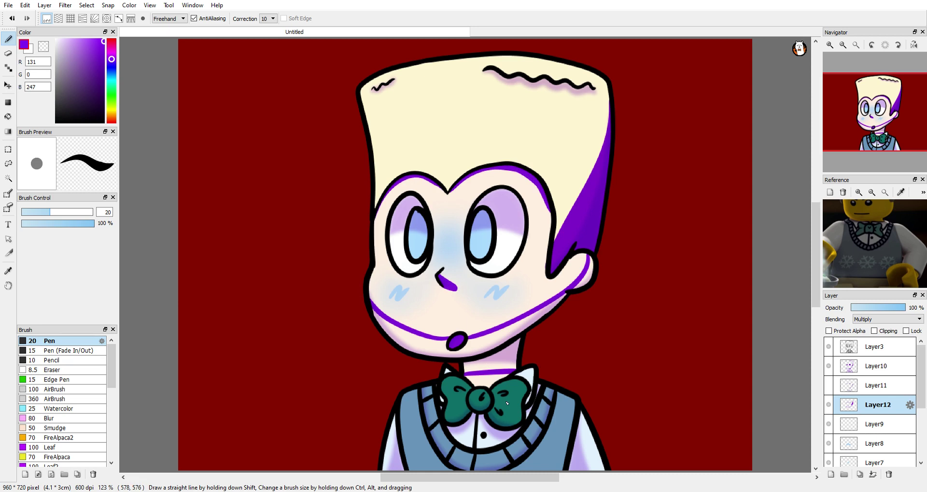
- Draw violet shadow boundaries across the bow tie, shirt front, both sleeves and the sides of the vest
key(ctrl+z)
drag(522, 401, 495, 402)
drag(446, 403, 492, 401)
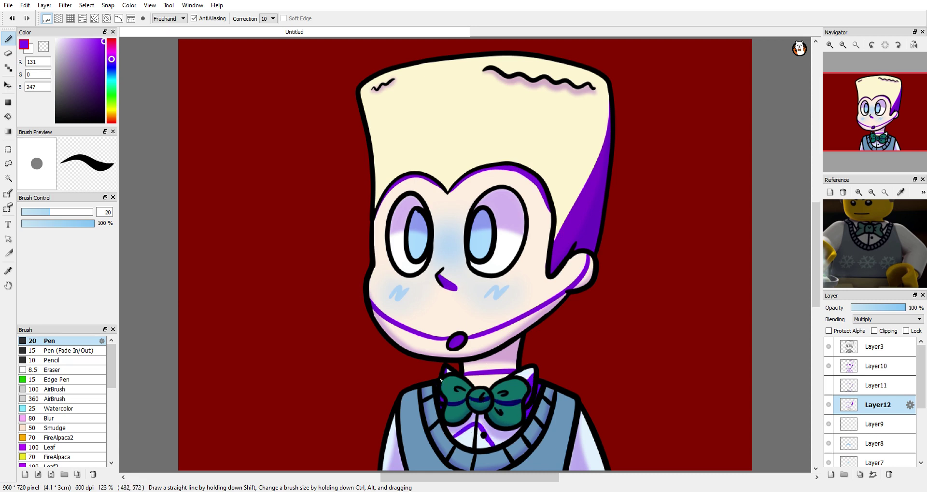
drag(582, 432, 598, 471)
mouse_move(386, 425)
mouse_down()
mouse_move(396, 464)
mouse_move(432, 471)
mouse_up()
drag(570, 425, 543, 470)
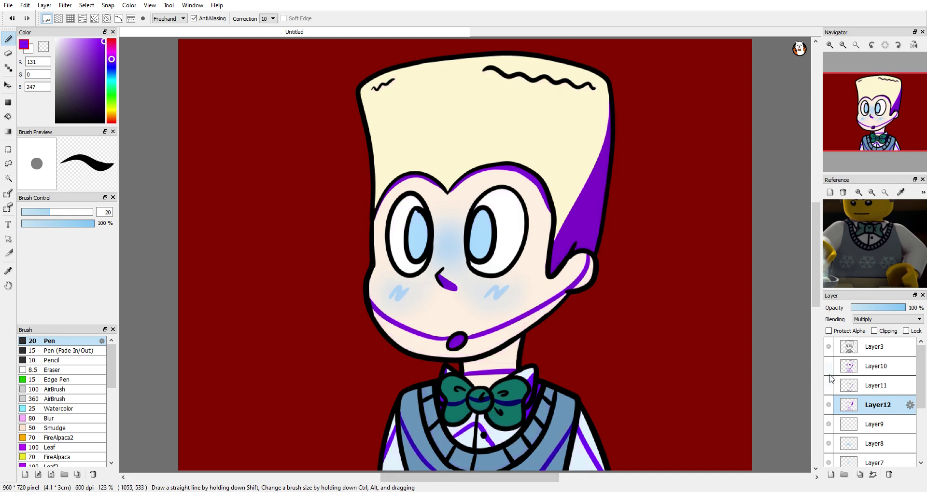
- With the two other purple shading layers hidden, fill the lower face and the neck with violet
click(389, 324)
drag(388, 324, 529, 316)
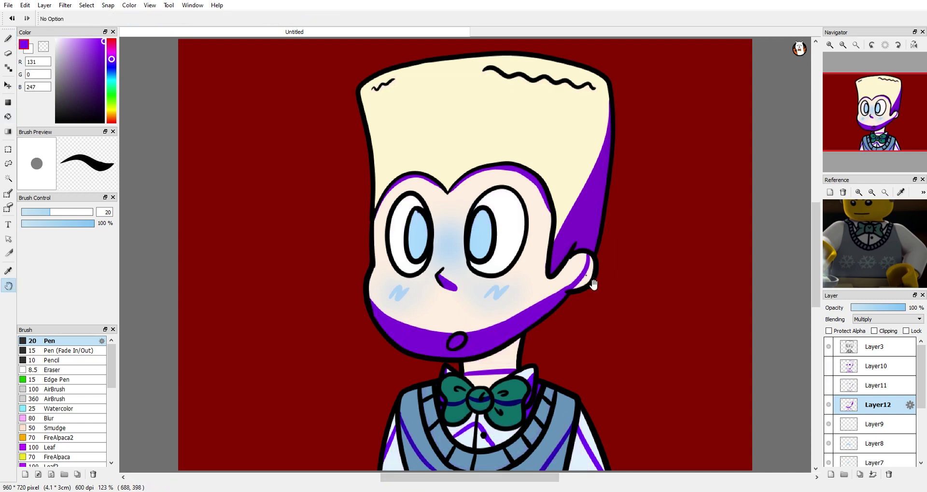
key(g)
click(492, 360)
- Fill the lower half of the bow tie, the shirt front, the sleeves and the vest sides with violet shadow
click(510, 394)
click(505, 415)
click(456, 413)
key(b)
key(g)
click(495, 442)
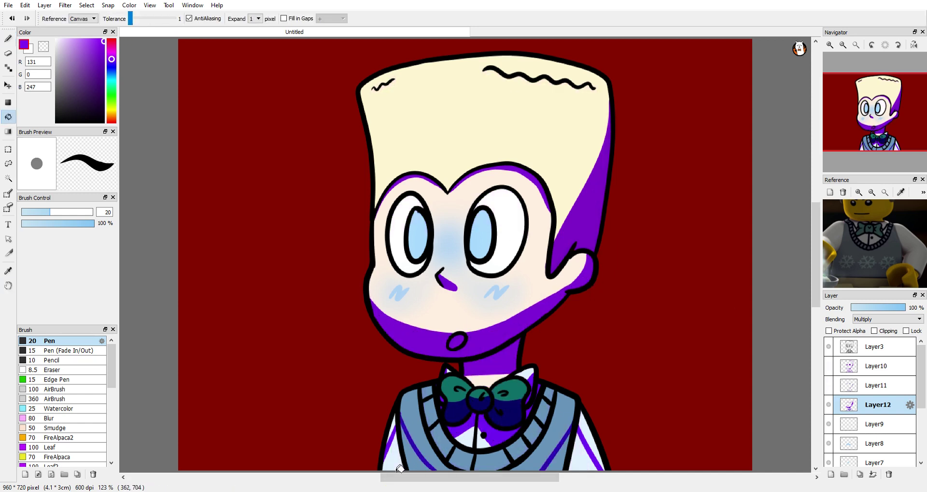
click(569, 438)
- Paint violet shading on the vest's neckline ribbing and lower the layer's opacity to 11% with all shading layers shown
key(b)
drag(550, 391, 492, 469)
mouse_move(428, 396)
mouse_down()
mouse_move(463, 463)
mouse_move(487, 474)
mouse_up()
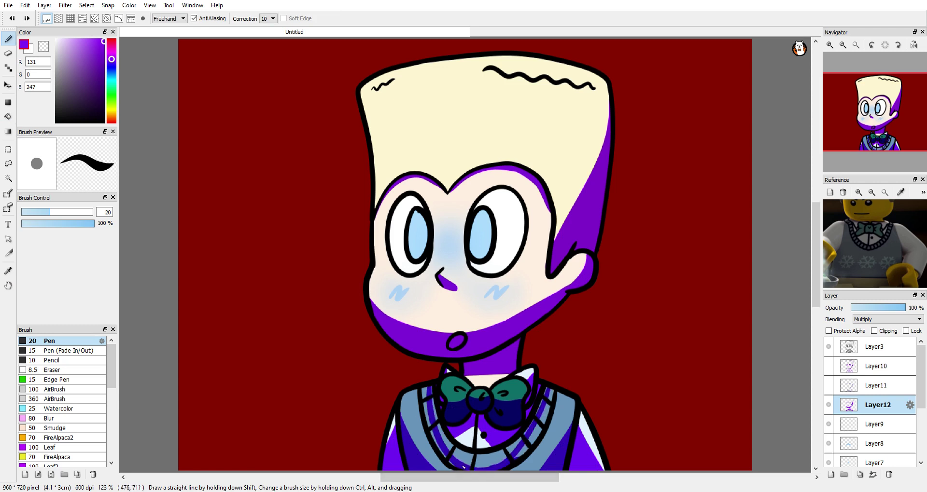
drag(530, 443, 553, 398)
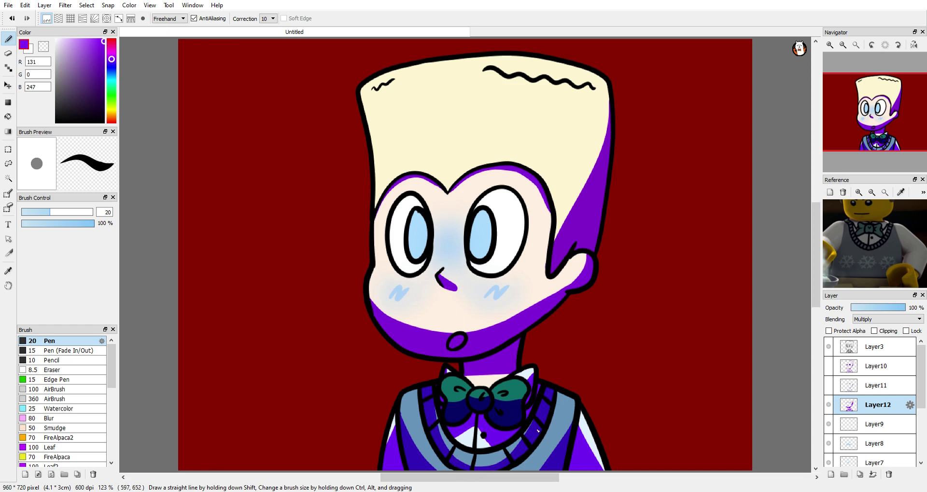
drag(904, 307, 857, 307)
key(e)
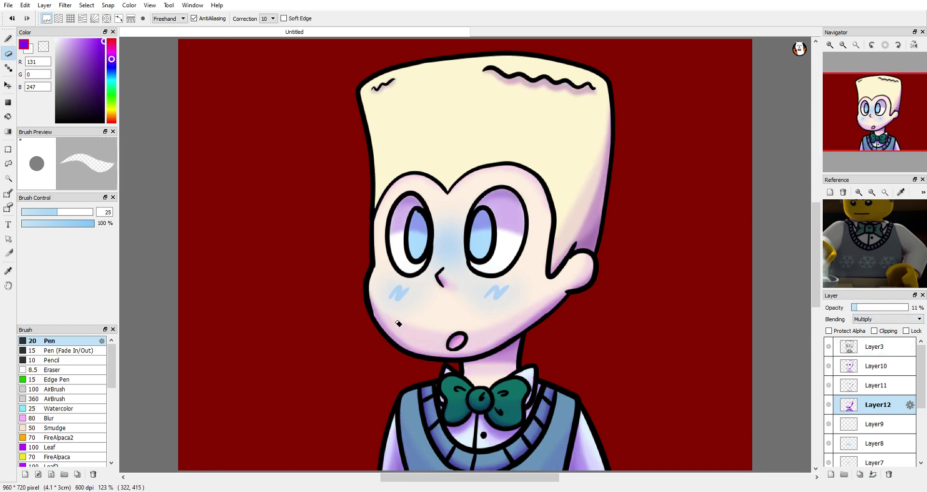
- Erase the light violet shading from the lower face and lower the layer's opacity to 10%
mouse_move(450, 329)
mouse_down()
mouse_move(500, 330)
mouse_move(420, 344)
mouse_move(481, 354)
mouse_up()
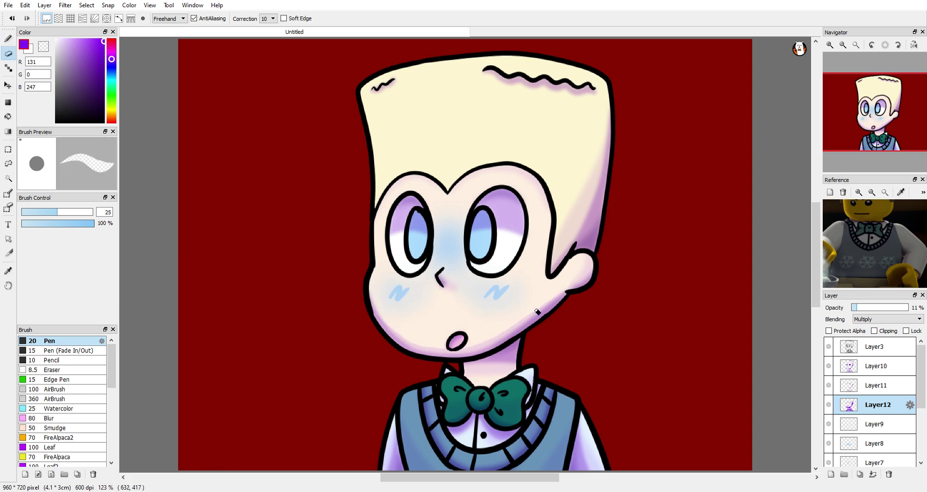
key(b)
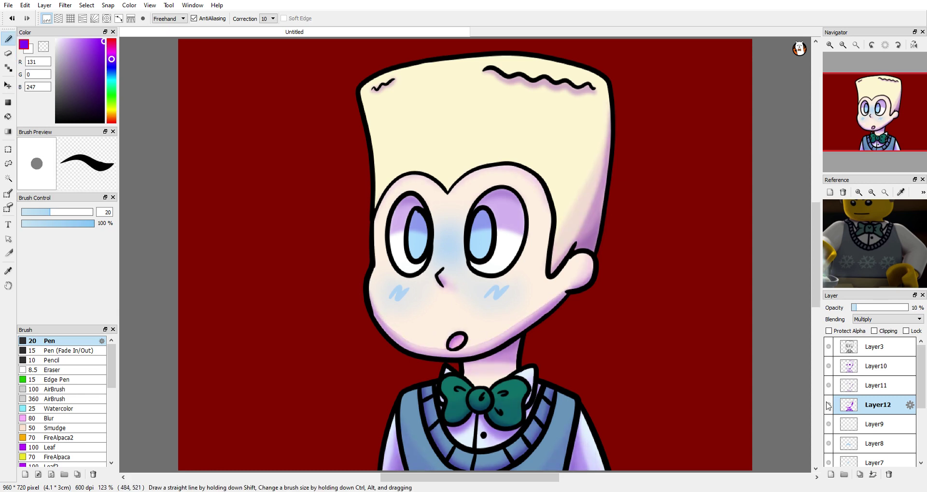
- On a new layer set to Add blending, paint pale blue (176, 184, 255) highlights on the hair edges, nose, bow tie and vest ribbing
click(831, 473)
alt+click(580, 103)
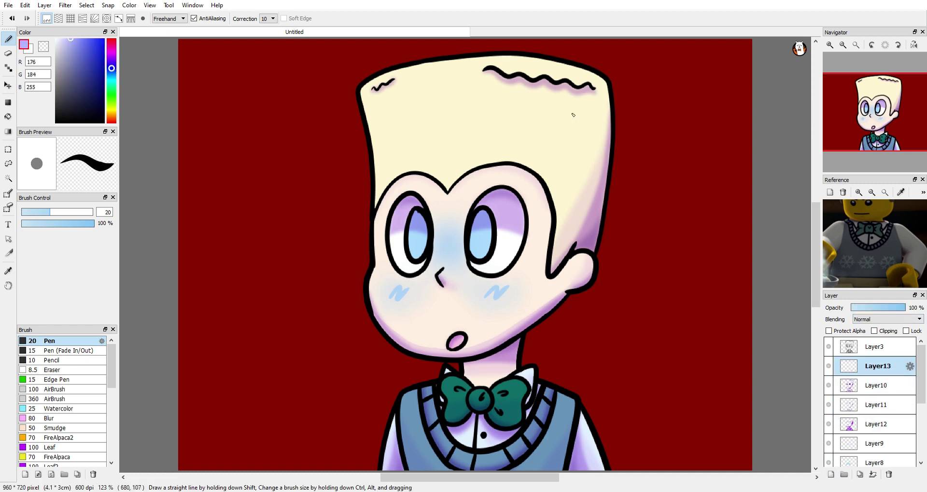
scroll(887, 319, down, 1)
mouse_move(446, 386)
mouse_down()
mouse_move(524, 392)
mouse_move(484, 396)
mouse_up()
drag(431, 398, 437, 420)
drag(437, 425, 473, 459)
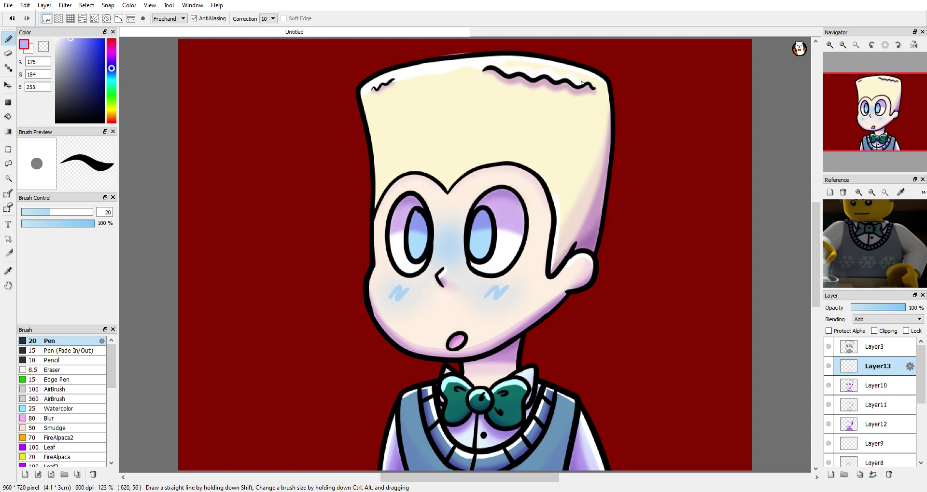
- Hide the dark red background layer and reduce the highlight layer's opacity
scroll(869, 410, down, 3)
click(829, 454)
scroll(869, 410, up, 3)
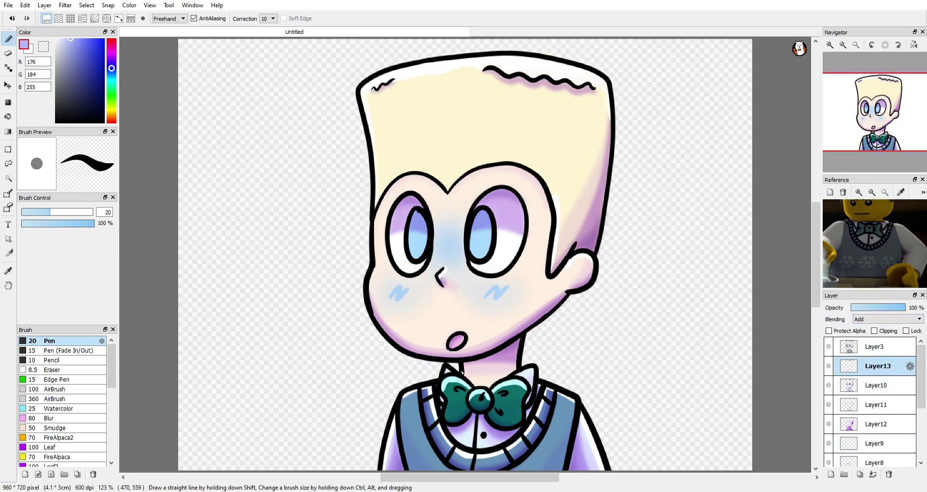
click(870, 308)
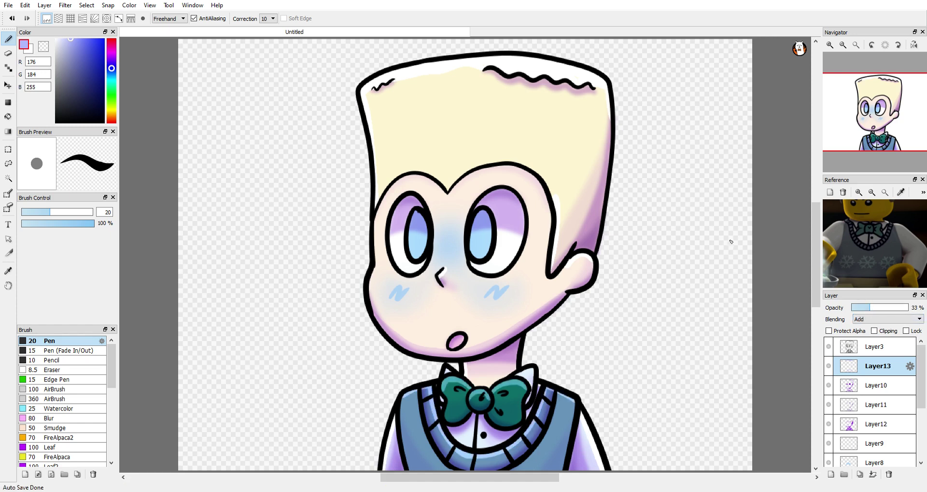
drag(870, 307, 865, 312)
- On a new layer, paint a second band of pale lavender (223, 226, 255) highlights along the hair's top edge and the clothing
click(830, 475)
alt+click(599, 75)
drag(367, 80, 601, 72)
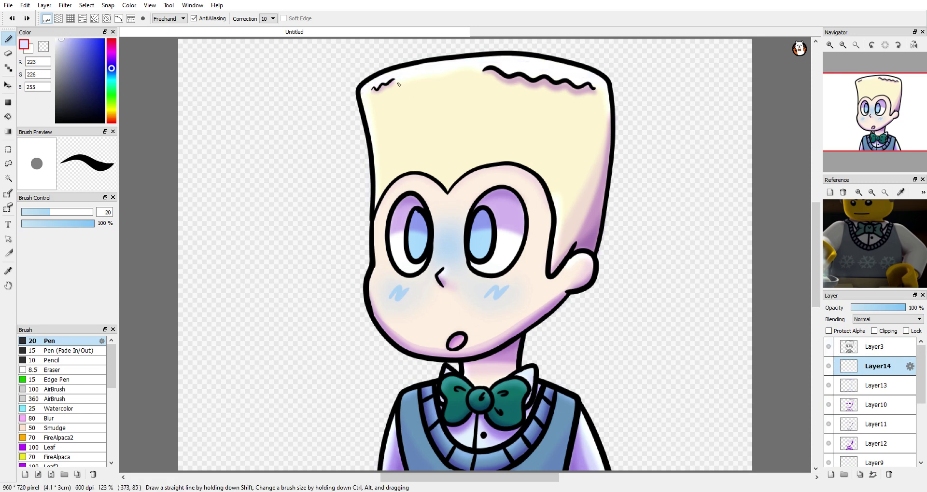
drag(366, 81, 523, 60)
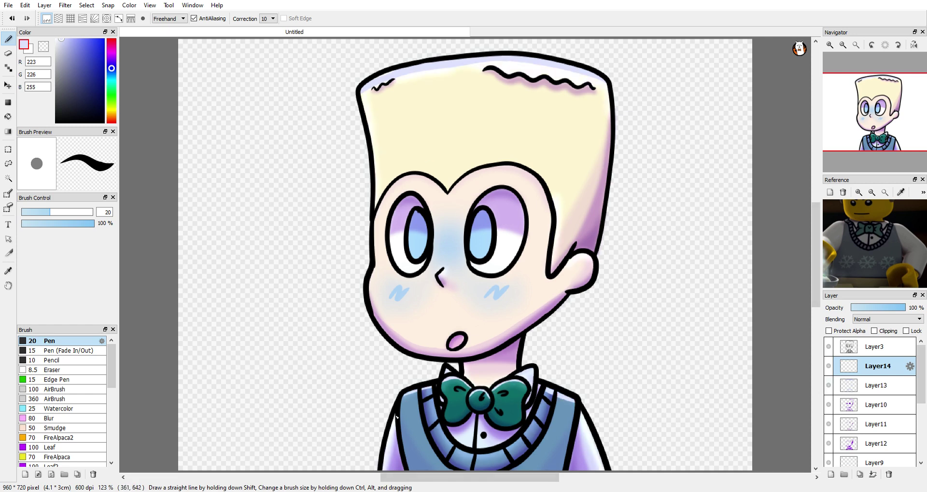
- Try Add and Divide blending on the second highlight layer, then settle on Normal blending at 28% opacity
scroll(886, 319, down, 2)
click(893, 308)
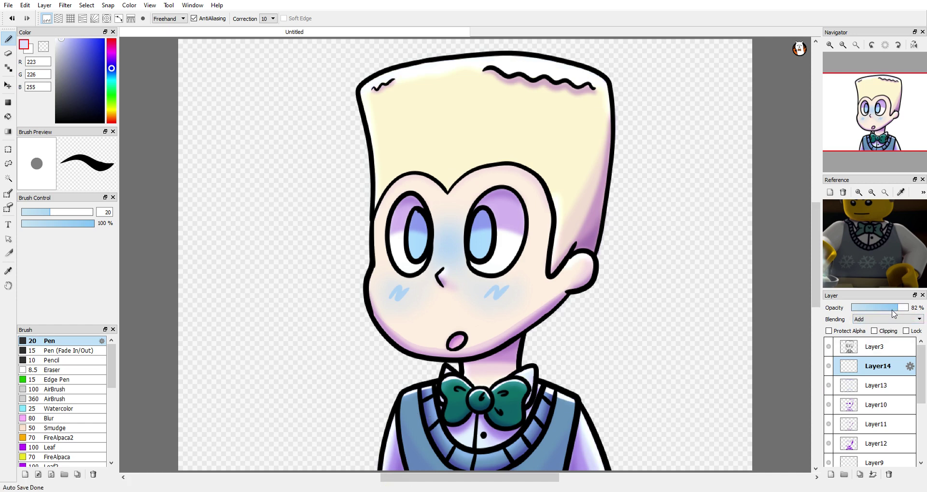
drag(873, 312, 868, 314)
scroll(868, 321, up, 1)
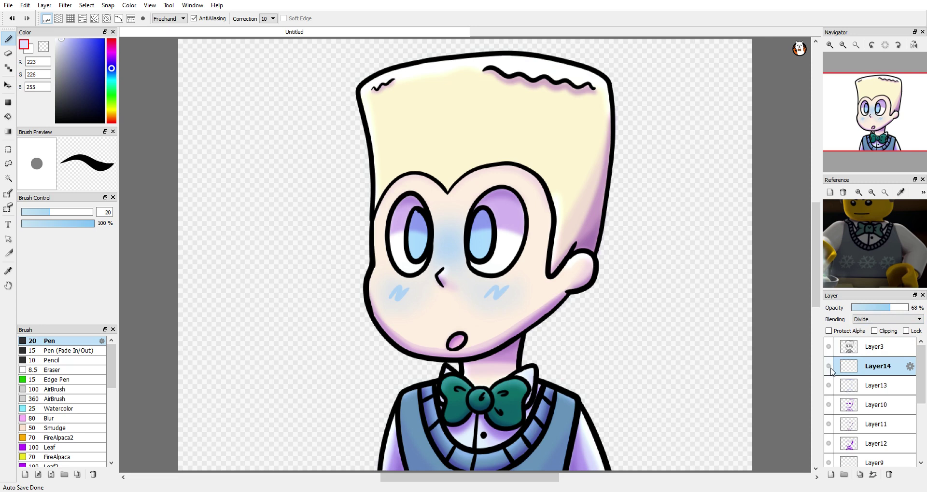
scroll(886, 319, up, 3)
drag(890, 311, 867, 313)
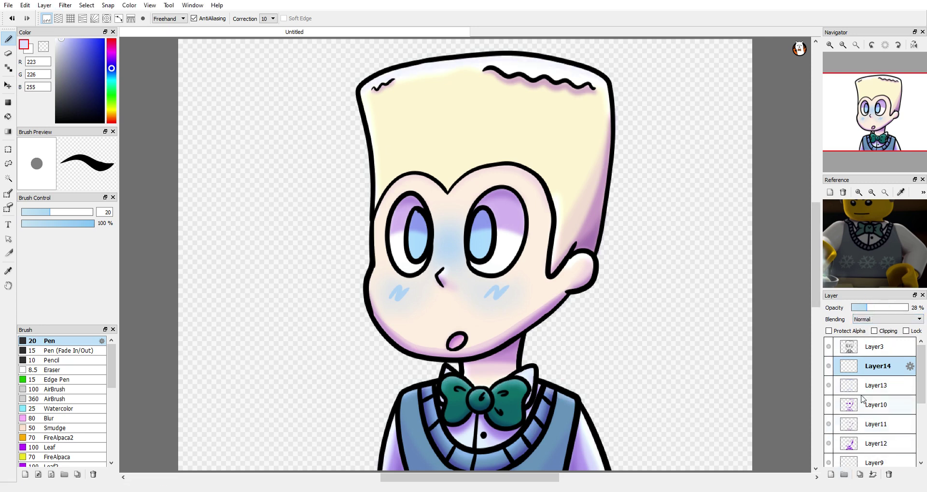
- On a new top layer, paint white glints in both eyes
click(831, 475)
alt+click(399, 242)
drag(397, 221, 420, 225)
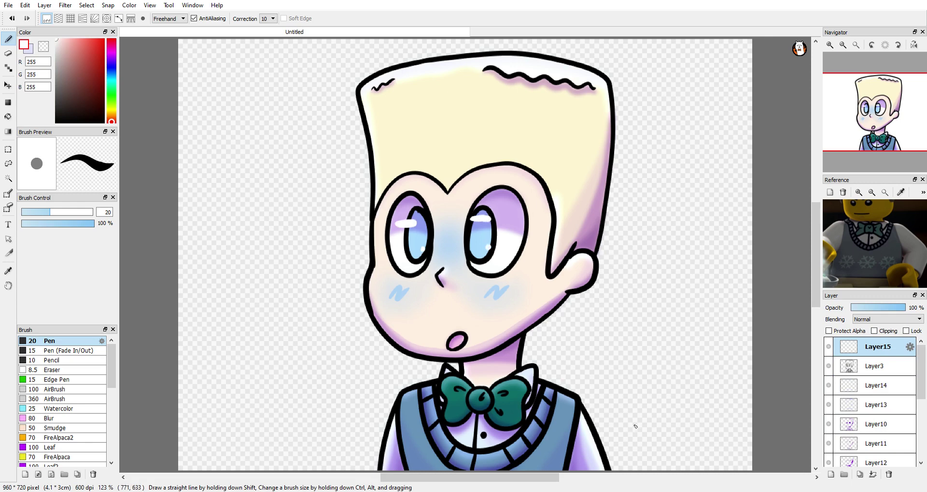
- Show the staircase line art and hide all the character layers
scroll(869, 401, down, 2)
click(828, 452)
click(833, 449)
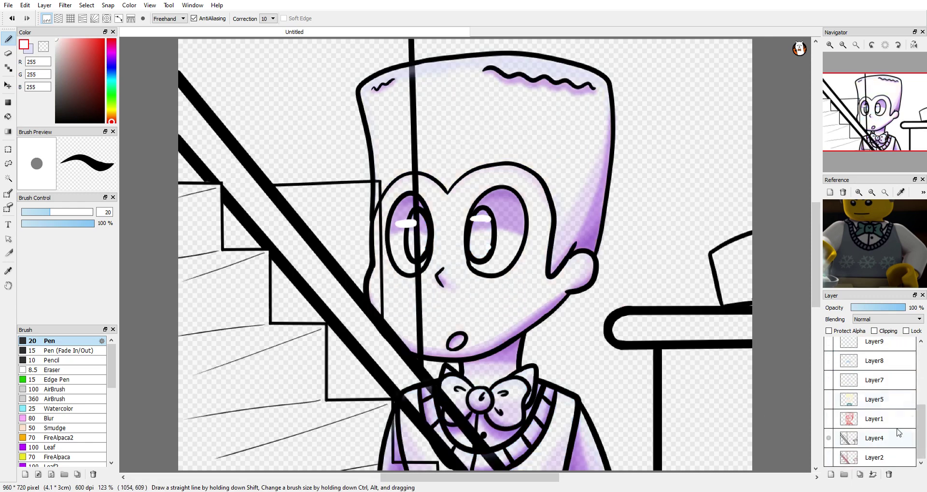
click(828, 414)
click(828, 355)
scroll(869, 411, down, 3)
- Add a layer above the staircase line art and paint periwinkle, navy, grey-blue and pale lavender swatch strokes as a palette
click(831, 461)
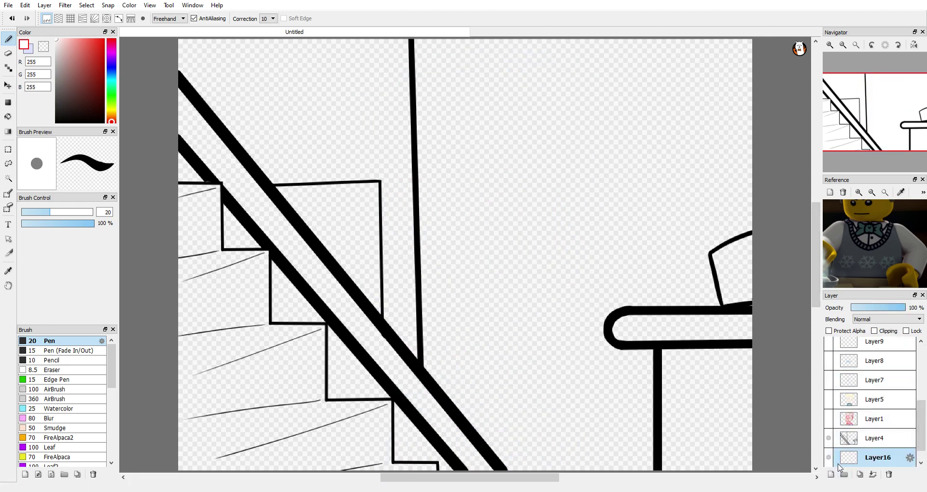
drag(839, 465, 850, 439)
click(83, 48)
drag(484, 162, 478, 212)
click(67, 38)
drag(524, 162, 509, 215)
mouse_move(556, 166)
mouse_down()
mouse_move(539, 222)
mouse_move(485, 256)
mouse_up()
- On a new layer beneath the line art, fill the handrail, counter top and counter front with periwinkle (142, 154, 255)
click(77, 38)
click(831, 475)
key(g)
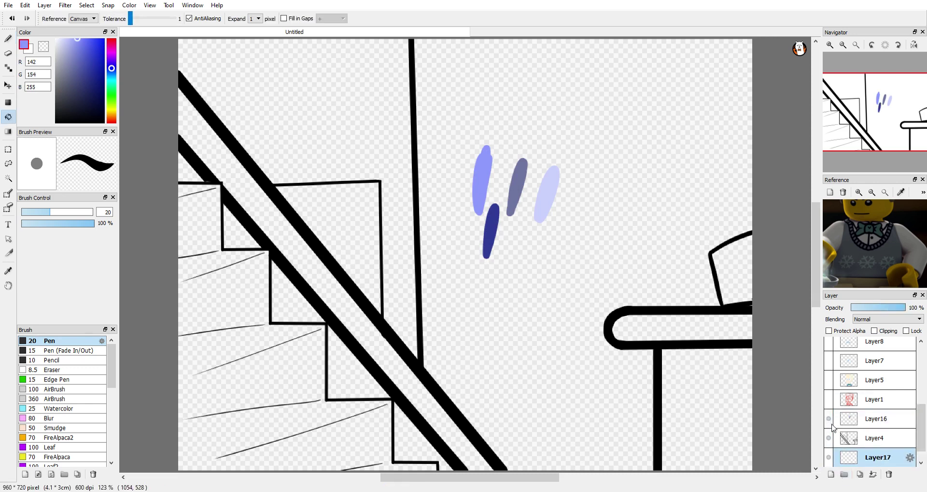
click(829, 419)
click(720, 364)
click(676, 328)
click(422, 394)
click(829, 418)
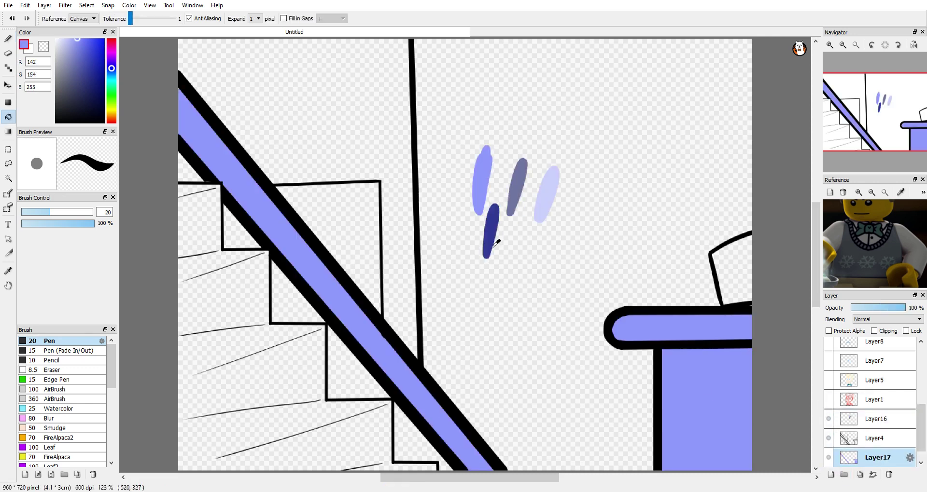
- Fill the triangles beneath the handrail and the chair with navy, and the stairs with pale lavender (204, 209, 255)
alt+click(489, 241)
click(294, 289)
click(241, 227)
click(193, 169)
click(357, 363)
click(415, 435)
click(729, 270)
click(241, 300)
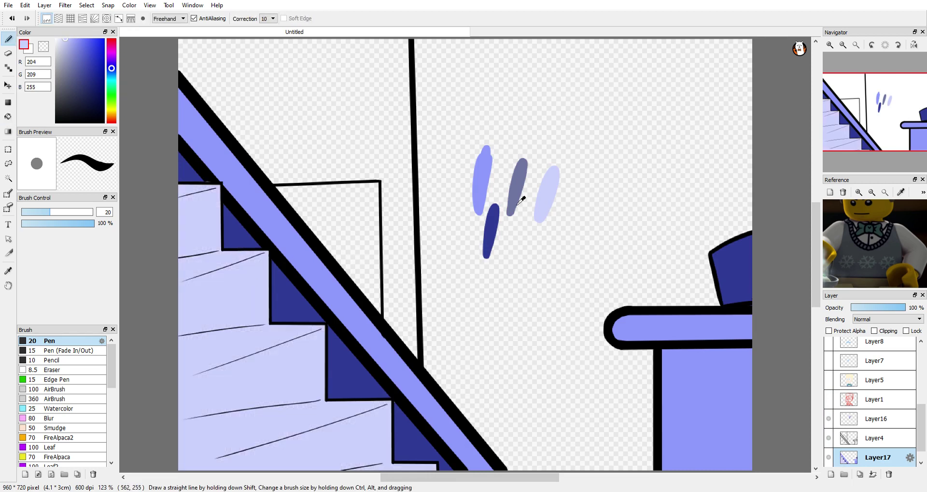
- Fill the panel behind the handrail with grey-blue and the walls with muted periwinkle (146, 153, 212), then hide the swatch layer
alt+click(519, 188)
click(338, 232)
click(556, 99)
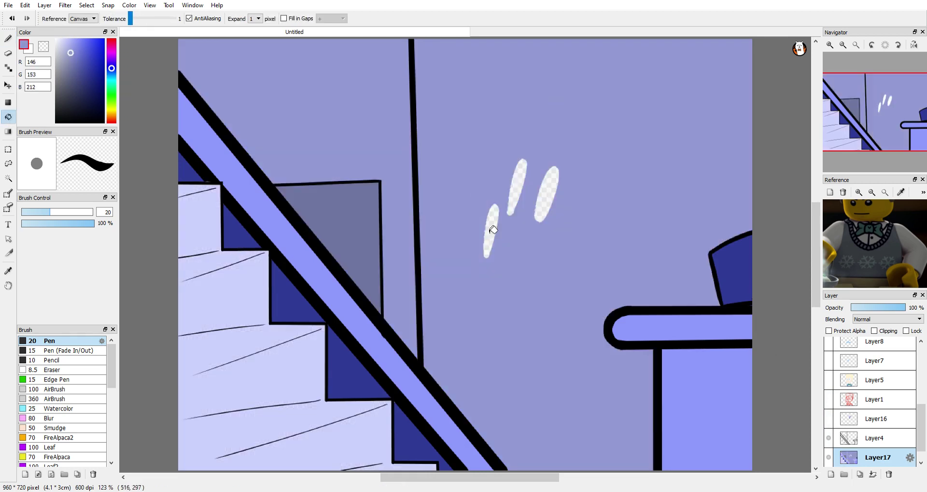
click(828, 418)
- On the line-art layer, outline a large rectangular frame on the wall behind the chair with a black size 5 pen
key(b)
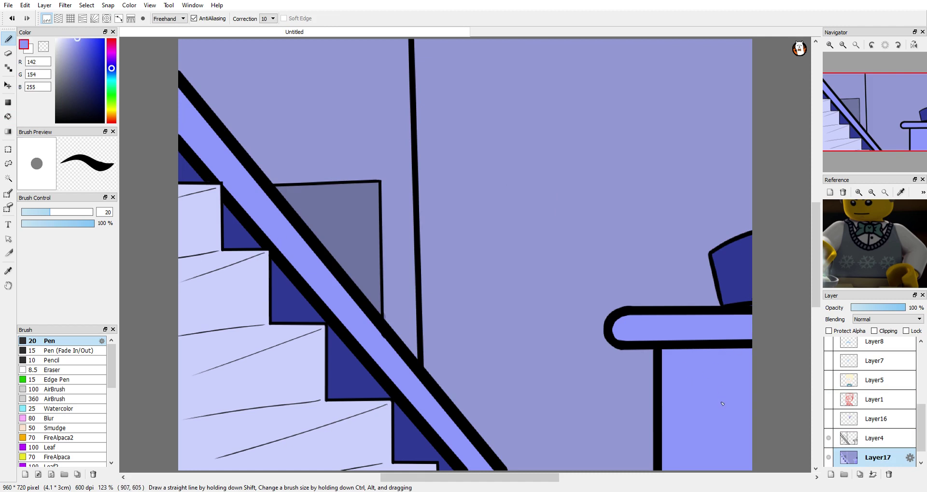
click(874, 439)
alt+click(657, 410)
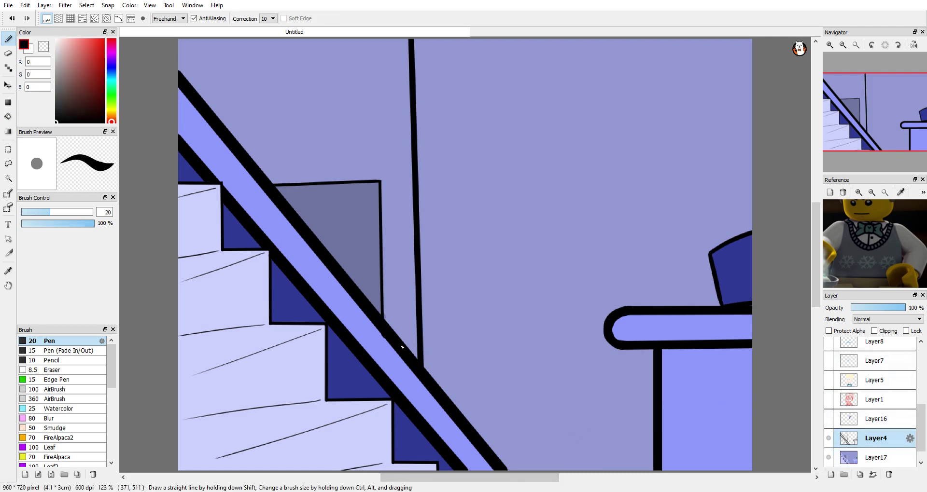
drag(585, 92, 729, 268)
key(ctrl+z)
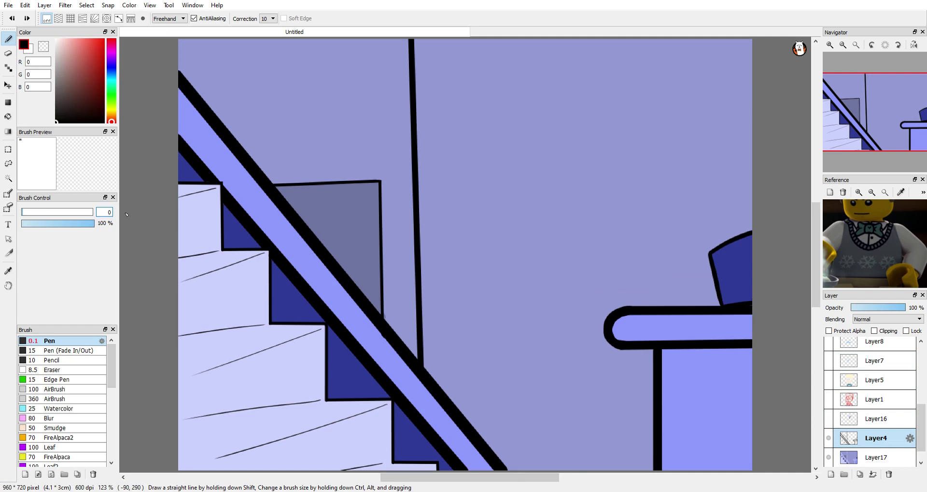
text(5)
key(Return)
mouse_move(752, 105)
mouse_down()
mouse_move(502, 112)
mouse_move(513, 110)
mouse_up()
drag(513, 294, 719, 295)
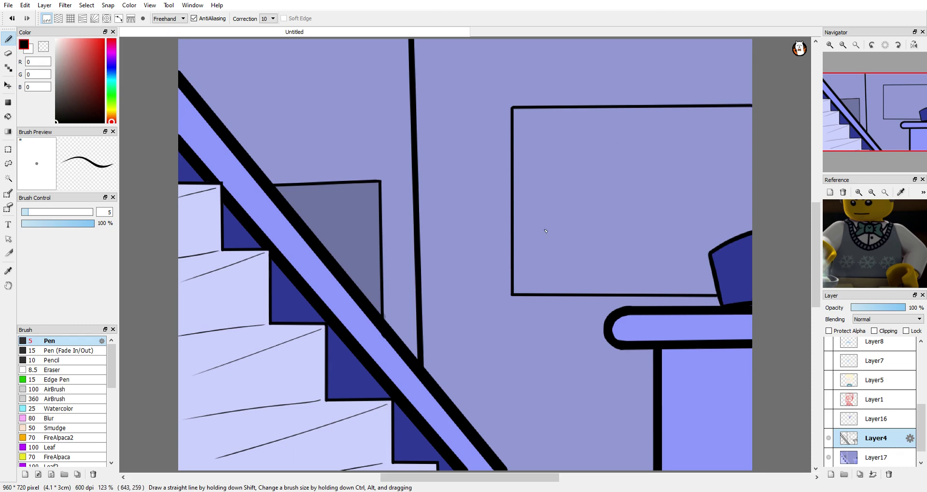
- Copy the wall frame's outline, paste it and shift it slightly inward as the frame's inner edge
key(l)
mouse_move(604, 310)
mouse_down()
mouse_move(753, 86)
mouse_move(724, 290)
mouse_up()
key(ctrl+c)
key(ctrl+v)
key(ctrl+t)
drag(593, 161, 598, 165)
key(Return)
key(b)
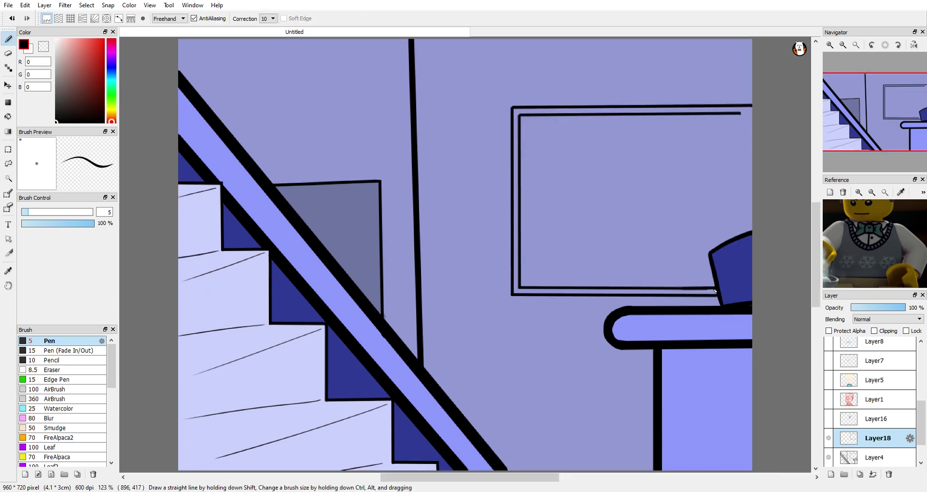
- Extend the inner frame lines to the chair and the canvas edge, then merge them into the line-art layer
alt+click(719, 291)
alt+click(720, 291)
alt+click(719, 291)
alt+click(719, 291)
drag(691, 290, 712, 290)
click(873, 475)
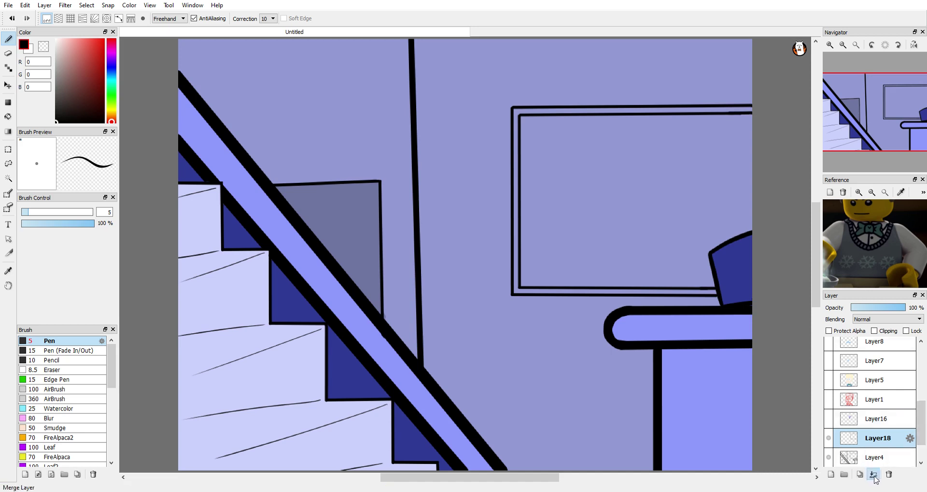
- On the background colour layer, fill the wall frame's border with navy and its interior with grey-blue
click(877, 438)
key(g)
click(516, 203)
click(604, 254)
key(b)
alt+click(580, 309)
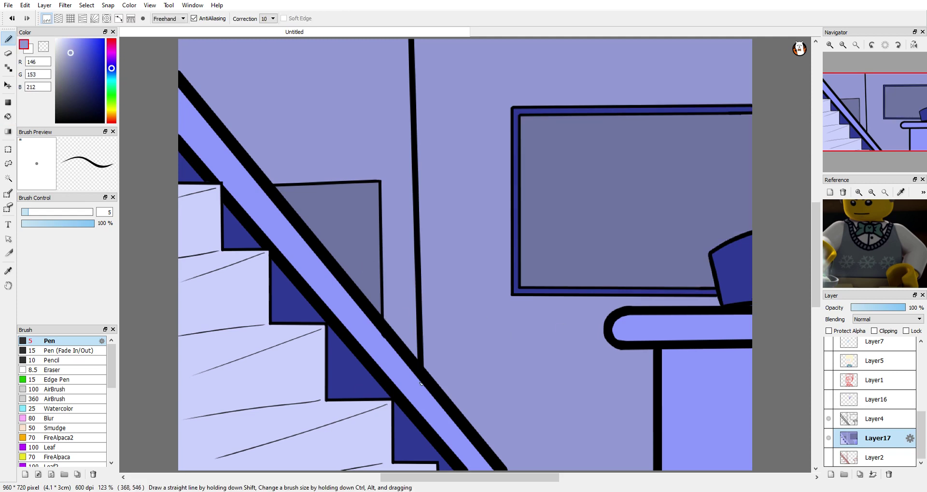
- Show the character layers over the background again with the red sketch layer hidden
click(874, 419)
drag(922, 447, 923, 422)
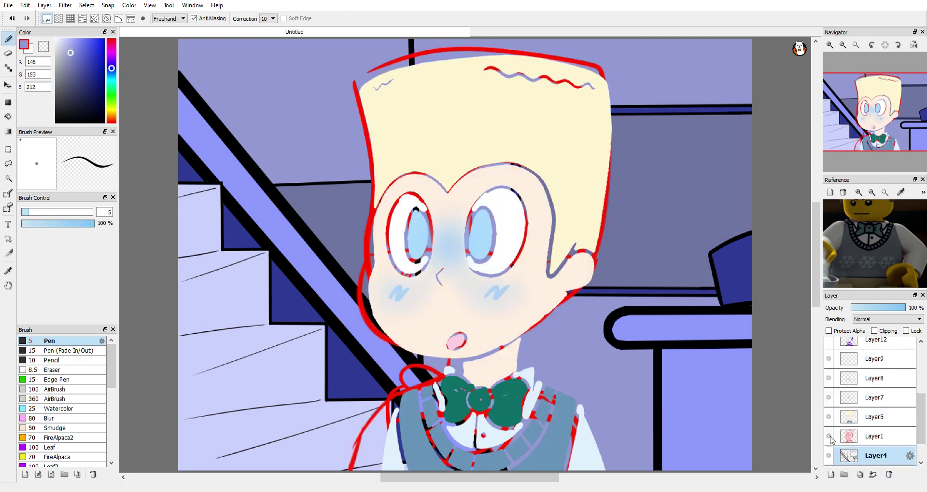
scroll(869, 401, up, 2)
scroll(869, 401, down, 3)
mouse_move(905, 308)
mouse_down()
mouse_move(879, 314)
mouse_move(905, 308)
mouse_up()
click(877, 438)
click(874, 419)
- On a new Multiply layer above the background colours, paint purple (117, 68, 181) shadows beneath the counter top and along its lower edge
click(831, 475)
click(111, 60)
click(97, 61)
drag(663, 351, 681, 354)
drag(752, 337, 616, 334)
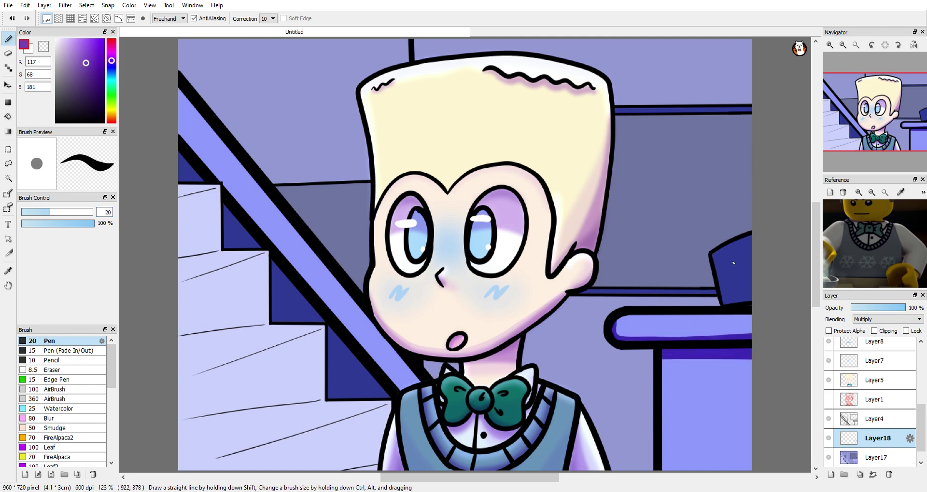
- With the character layers hidden, paint purple shadows on the chair's lower part and along the handrail's lower edge
click(829, 380)
click(829, 361)
click(828, 342)
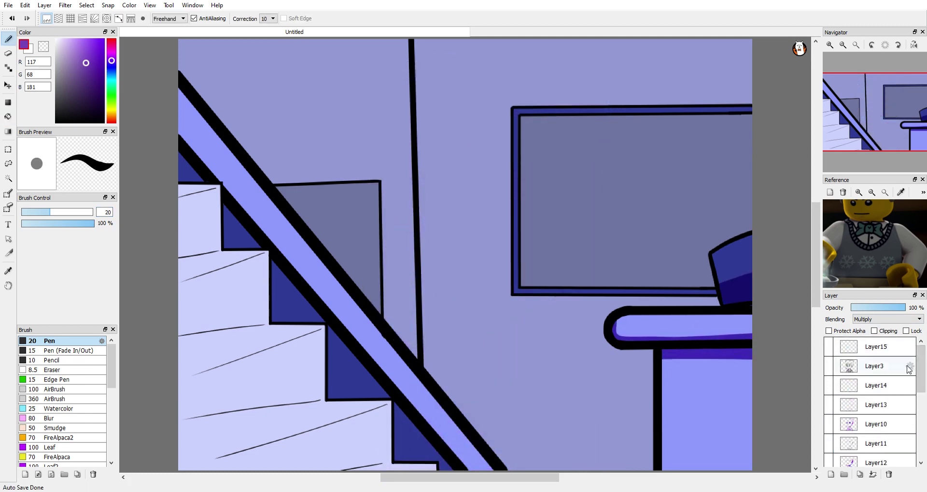
scroll(869, 401, down, 1)
drag(178, 130, 480, 477)
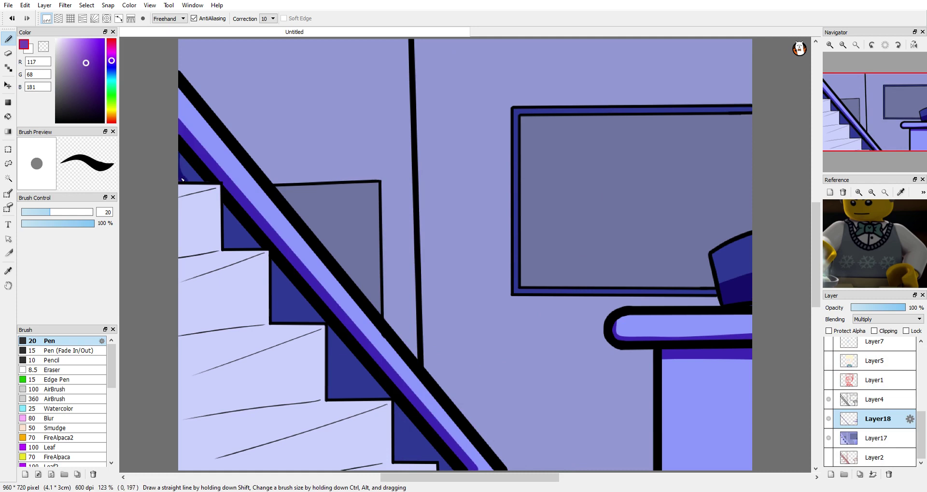
- Shade the outer edges and corners of the navy triangles beneath the handrail with curved purple shadows
mouse_move(224, 205)
mouse_down()
mouse_move(227, 248)
mouse_move(325, 319)
mouse_up()
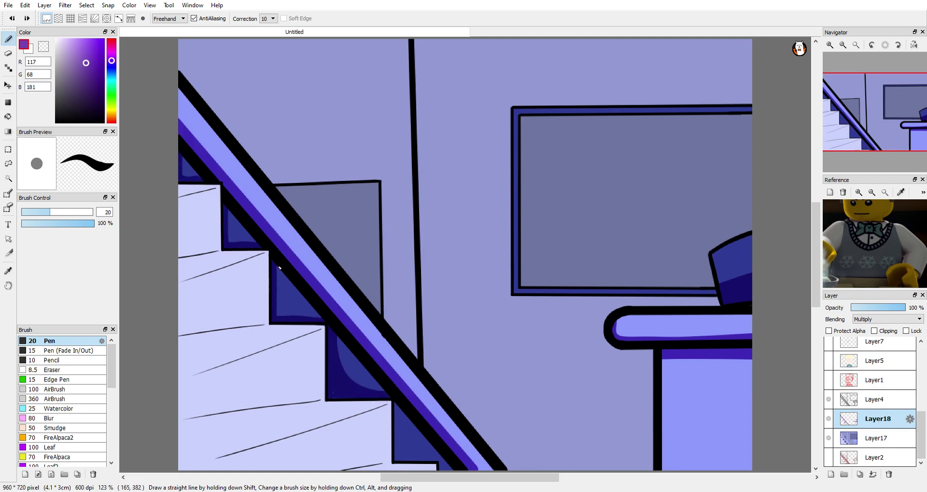
drag(183, 163, 201, 180)
drag(395, 403, 399, 457)
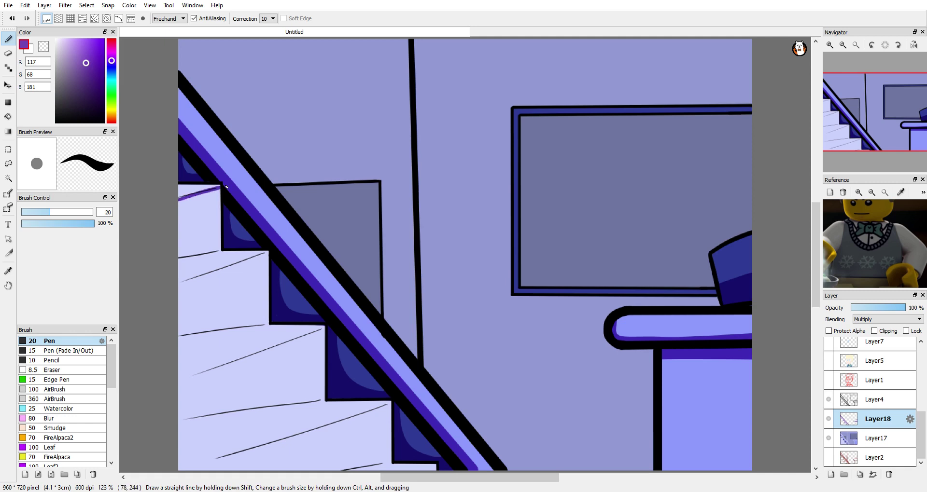
- Draw purple shadow boundaries along the edges of the upper two stair faces and fill the faces in
scroll(463, 257, up, 3)
drag(463, 247, 319, 301)
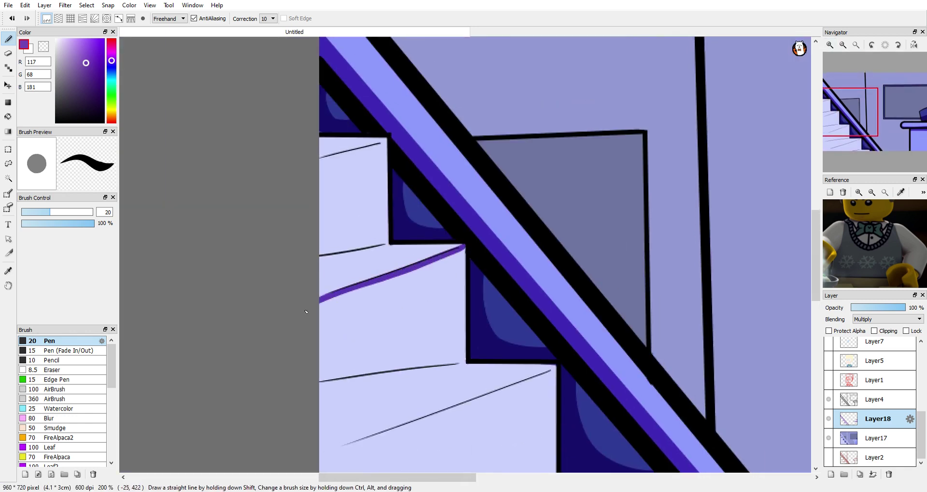
drag(464, 360, 320, 380)
drag(319, 253, 386, 243)
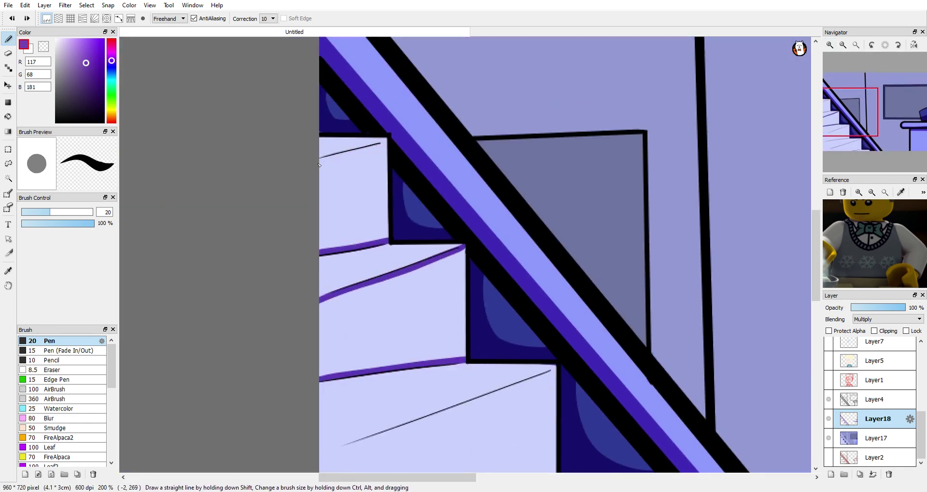
drag(320, 157, 386, 142)
- Draw purple shadow boundaries along the upper and lower edges of the third stair face
drag(542, 379, 435, 249)
drag(447, 235, 206, 335)
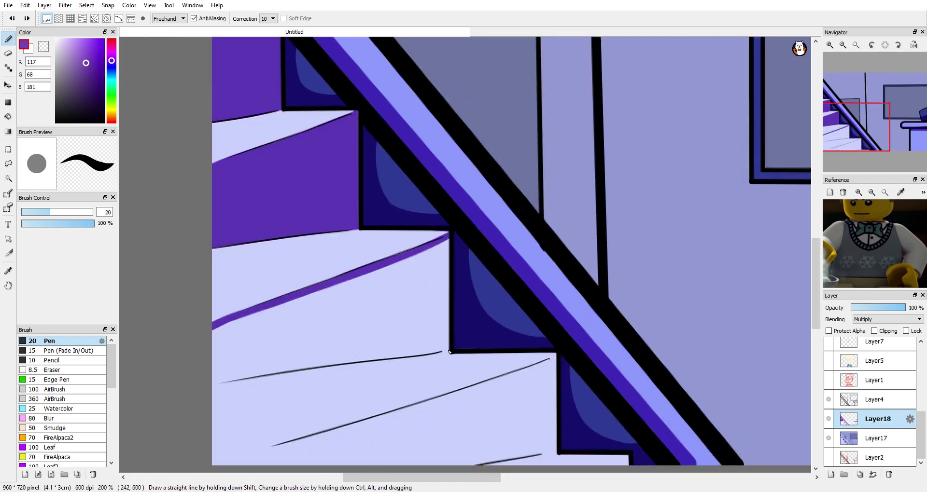
drag(212, 383, 449, 347)
key(e)
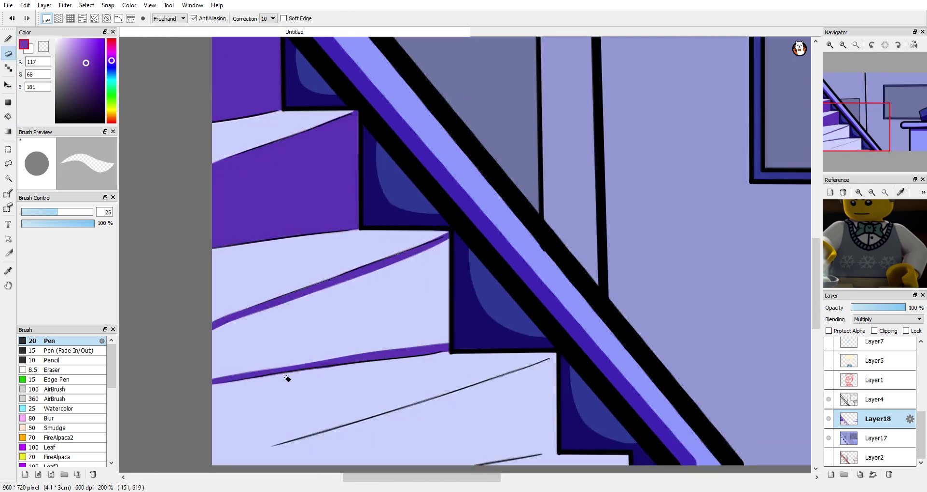
key(b)
key(ctrl+z)
- Outline the fourth stair face's upper edge in purple, fill the remaining stair faces, and touch up the lowest shadow's tip
drag(555, 357, 269, 445)
key(ctrl+z)
drag(555, 355, 232, 464)
key(f)
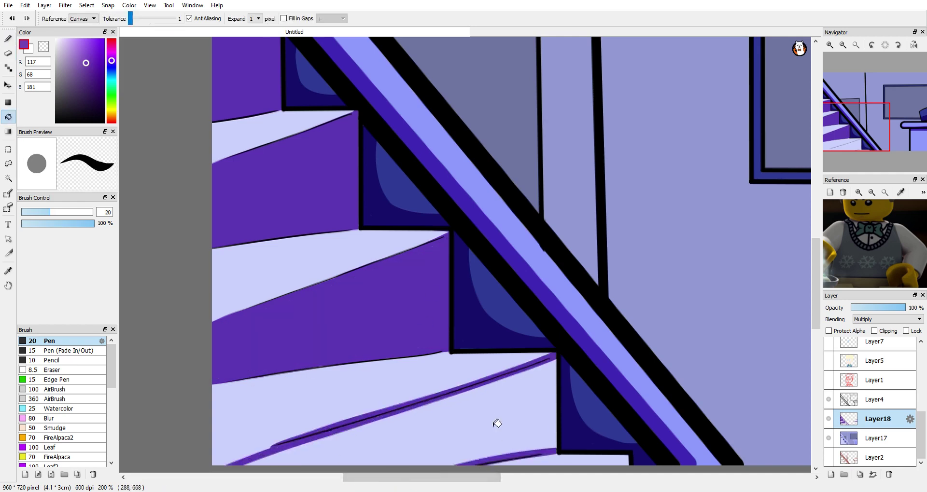
click(497, 424)
key(e)
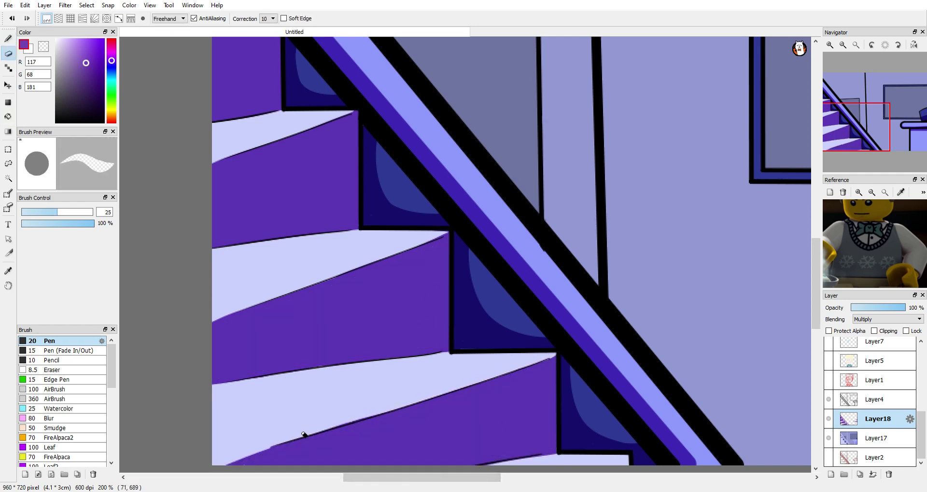
key(b)
drag(289, 441, 208, 473)
scroll(628, 213, down, 1)
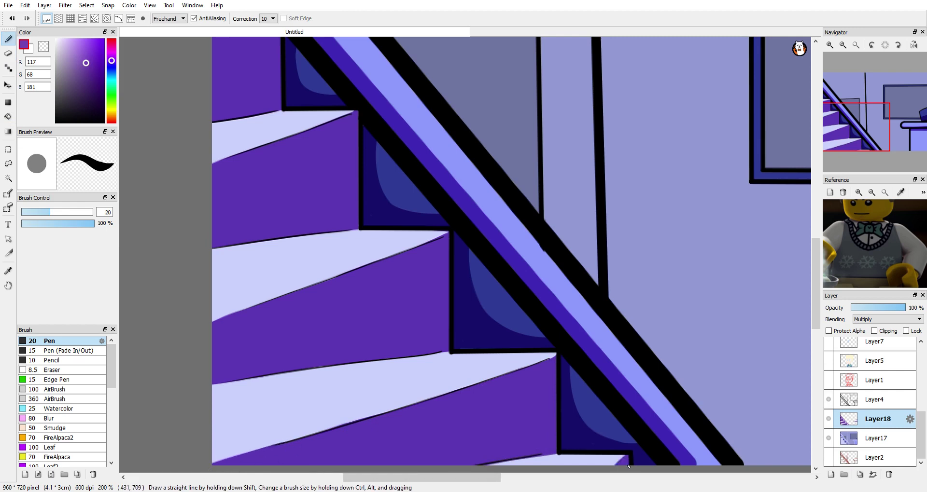
- Draw a curved shadow across the large framed panel on the wall, fill beneath it, and darken matching parts of its frame
scroll(627, 212, down, 1)
drag(520, 265, 753, 137)
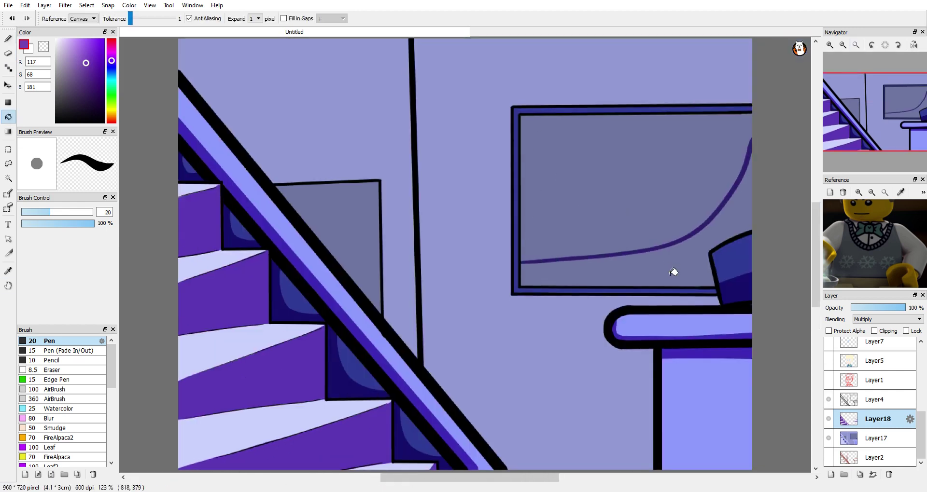
key(f)
click(673, 269)
key(b)
key(f)
click(520, 248)
key(b)
key(f)
click(683, 114)
key(b)
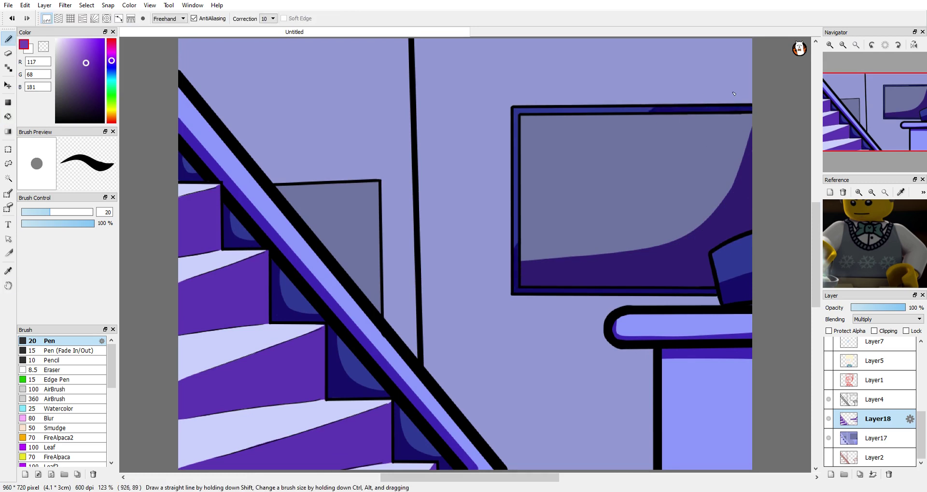
- Draw tapering purple shadows on both sides of the wall's vertical corner line and fill them in
mouse_move(420, 61)
mouse_down()
mouse_move(502, 466)
mouse_move(523, 470)
mouse_up()
key(f)
click(435, 193)
key(b)
mouse_move(393, 287)
mouse_down()
mouse_move(408, 42)
mouse_move(386, 319)
mouse_up()
key(ctrl+z)
key(ctrl+z)
drag(409, 44, 384, 321)
key(f)
click(403, 275)
key(b)
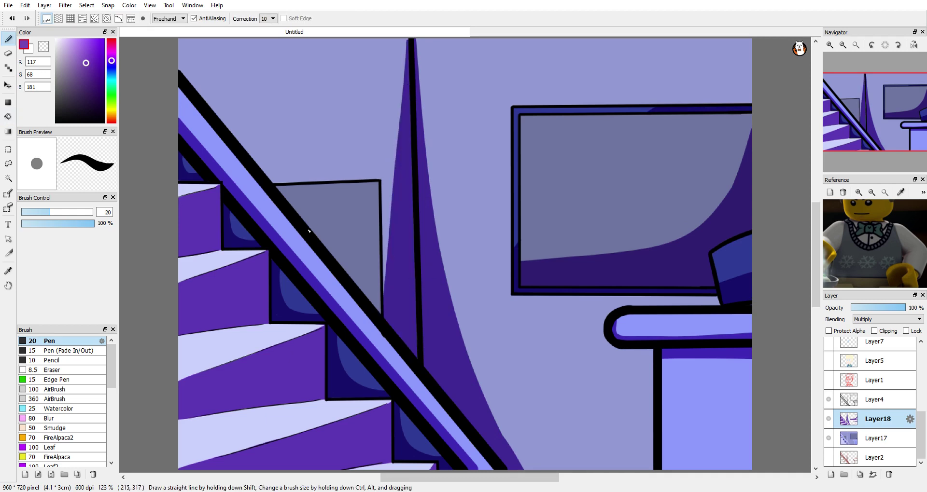
- Shade the lower part of the small panel behind the handrail and lower the background shadow layer's opacity
key(f)
click(381, 260)
key(b)
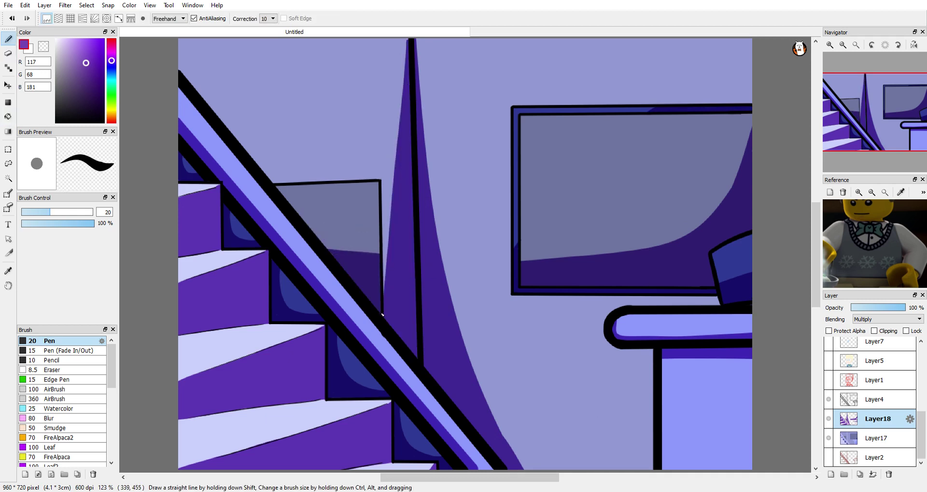
click(874, 309)
drag(874, 309, 887, 309)
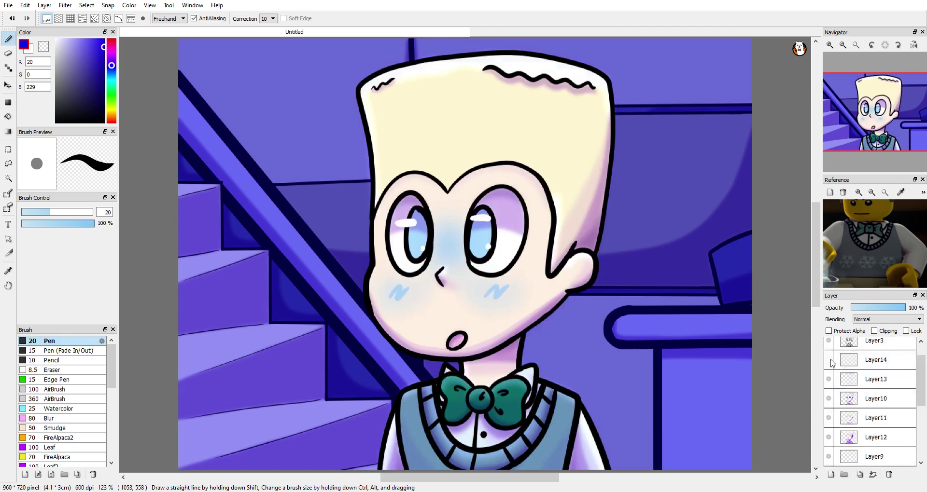
- Group the character's shading layers into two folders and soften the background with a muted purple (146, 141, 196) layer beneath it
drag(921, 367, 924, 398)
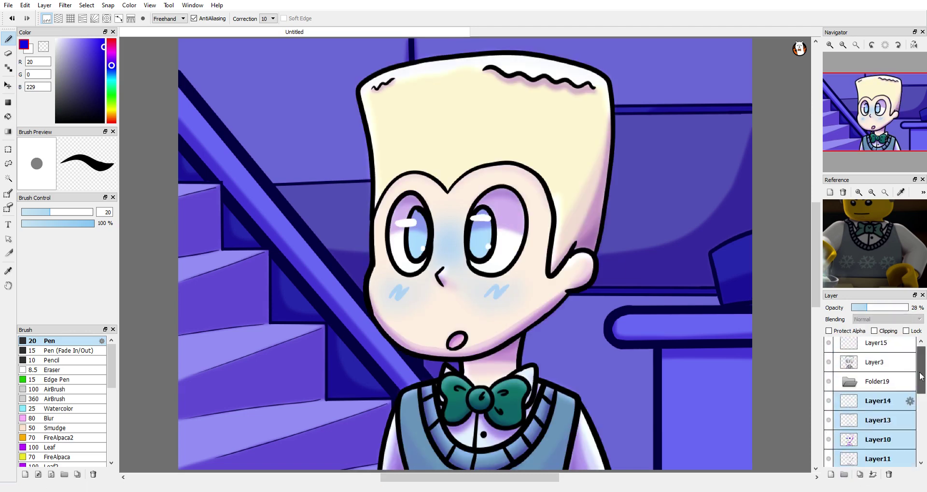
click(879, 414)
drag(922, 398, 922, 432)
click(878, 438)
mouse_move(894, 308)
mouse_down()
mouse_move(884, 307)
mouse_move(907, 307)
mouse_up()
drag(921, 435, 921, 454)
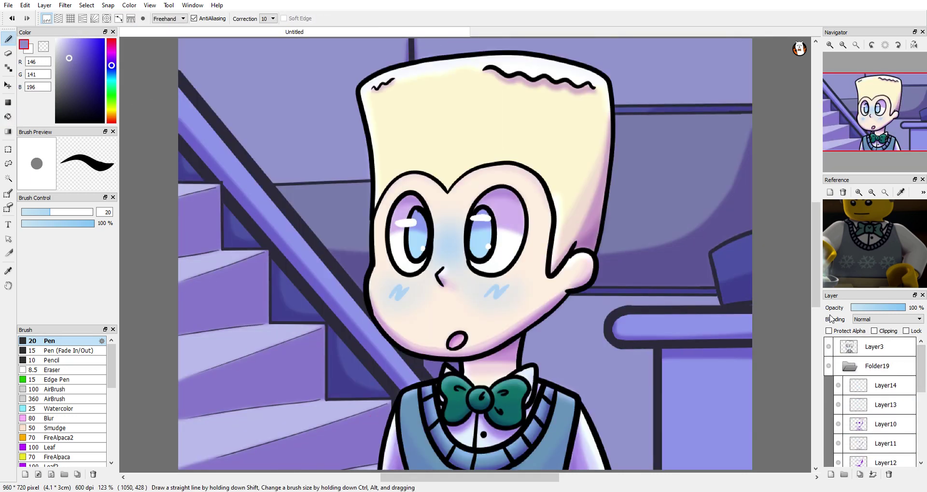
- On a new layer above the background, airbrush a pale pink-purple (241, 186, 255) glow around the canvas edges at size 337
scroll(869, 400, down, 5)
click(878, 438)
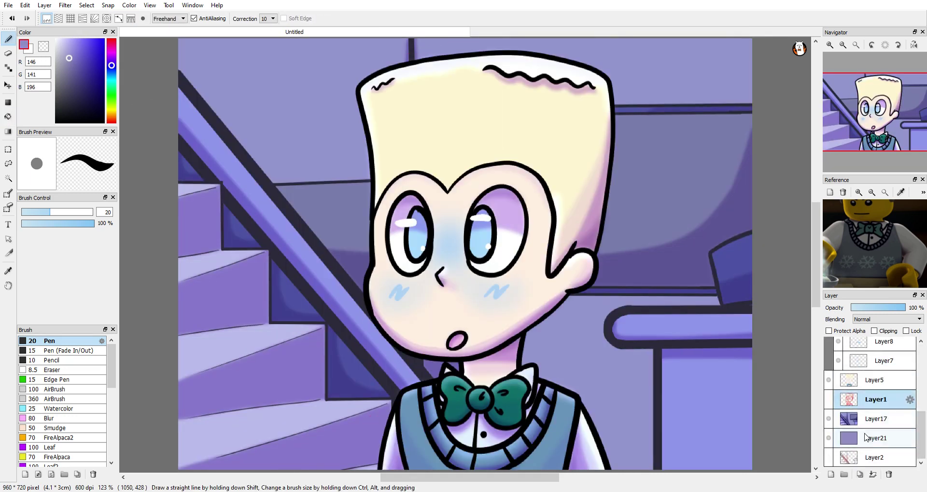
click(112, 56)
click(69, 38)
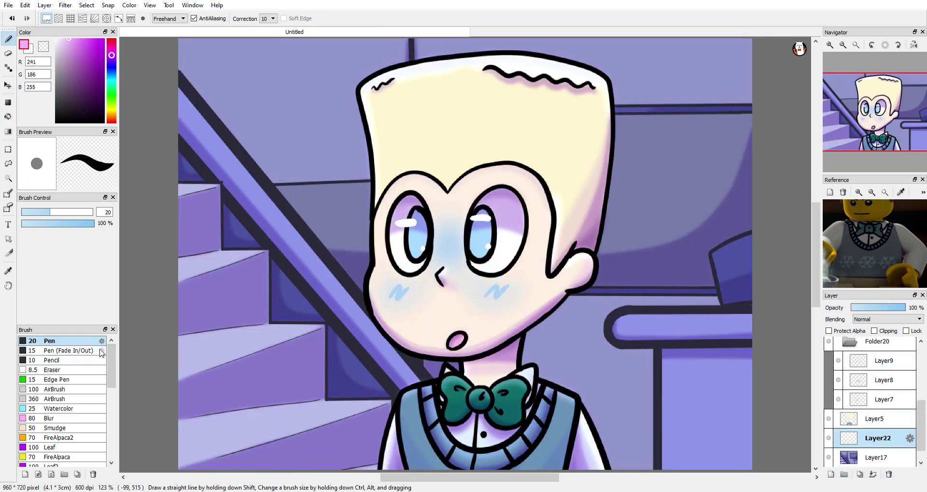
click(55, 399)
mouse_move(218, 145)
mouse_down()
mouse_move(289, 338)
mouse_move(671, 467)
mouse_move(725, 72)
mouse_move(217, 338)
mouse_move(203, 410)
mouse_move(728, 486)
mouse_move(689, 436)
mouse_up()
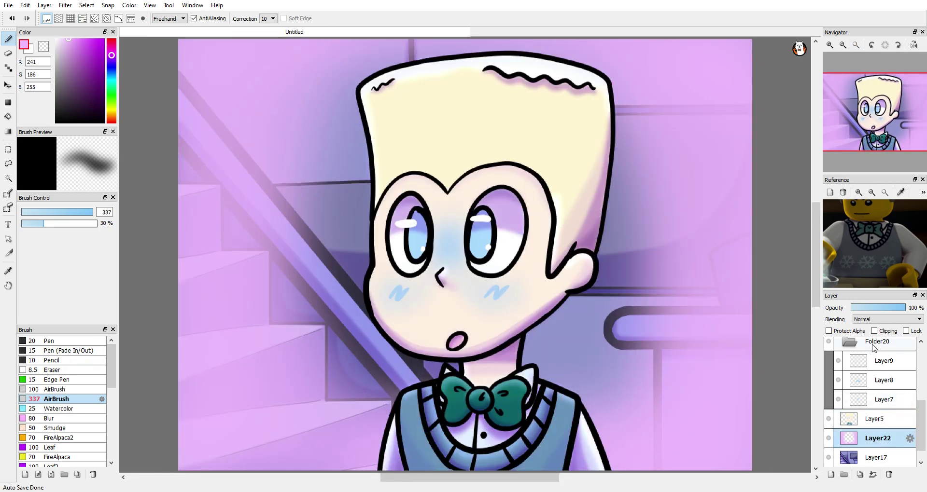
- On another new layer, scatter translucent pink-purple circles around the canvas border with a size 150 particle brush
scroll(62, 401, down, 5)
click(53, 384)
click(830, 475)
click(85, 39)
mouse_move(241, 68)
mouse_down()
mouse_move(207, 202)
mouse_move(702, 369)
mouse_up()
- On a new layer, draw small purple (173, 0, 216) hearts around the border with the Pen and reduce the layer's opacity to about 39%
click(830, 475)
click(103, 51)
mouse_move(696, 72)
mouse_down()
mouse_move(686, 434)
mouse_move(251, 72)
mouse_move(232, 425)
mouse_up()
drag(111, 401, 114, 349)
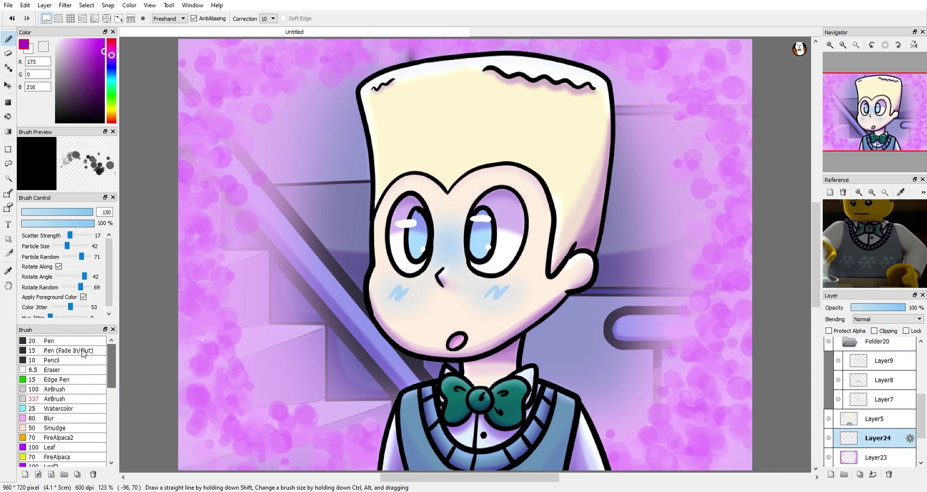
click(48, 341)
drag(226, 443, 232, 458)
drag(304, 426, 309, 442)
drag(209, 240, 215, 256)
drag(206, 307, 213, 323)
drag(304, 76, 302, 77)
drag(710, 101, 716, 119)
drag(649, 57, 654, 81)
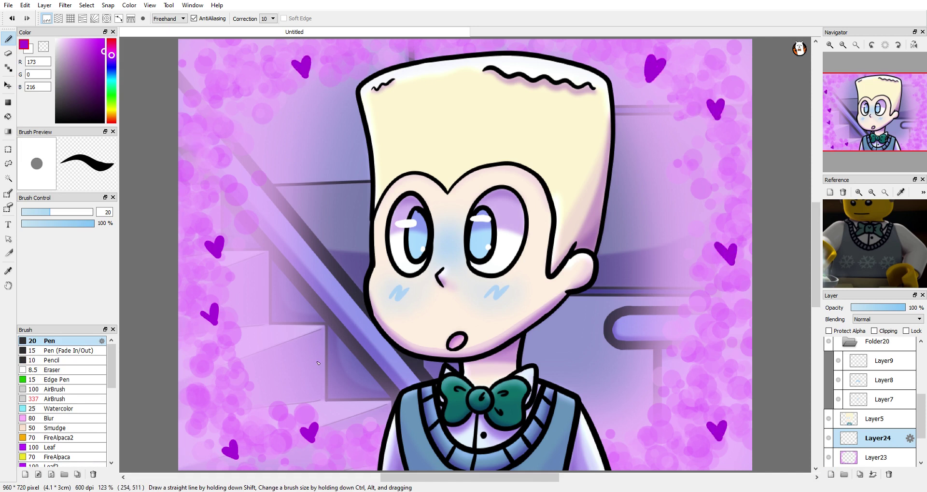
drag(256, 119, 260, 144)
drag(185, 209, 190, 216)
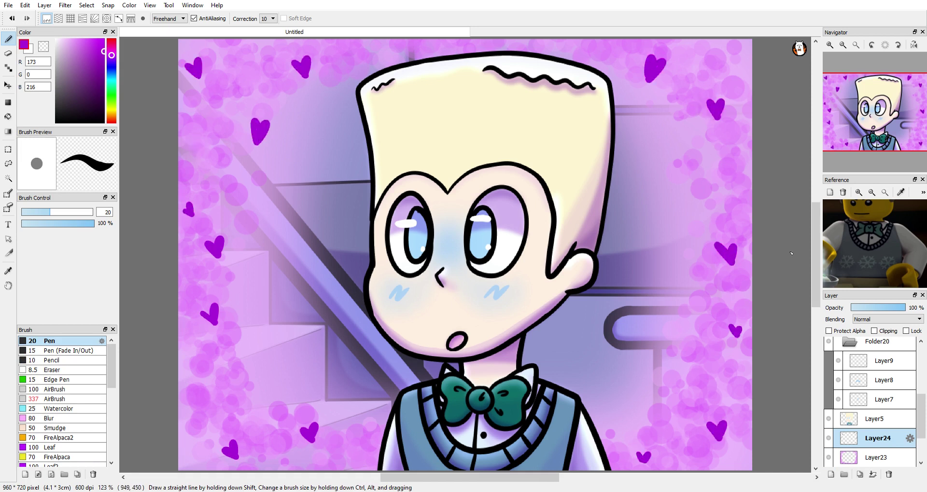
drag(905, 307, 873, 308)
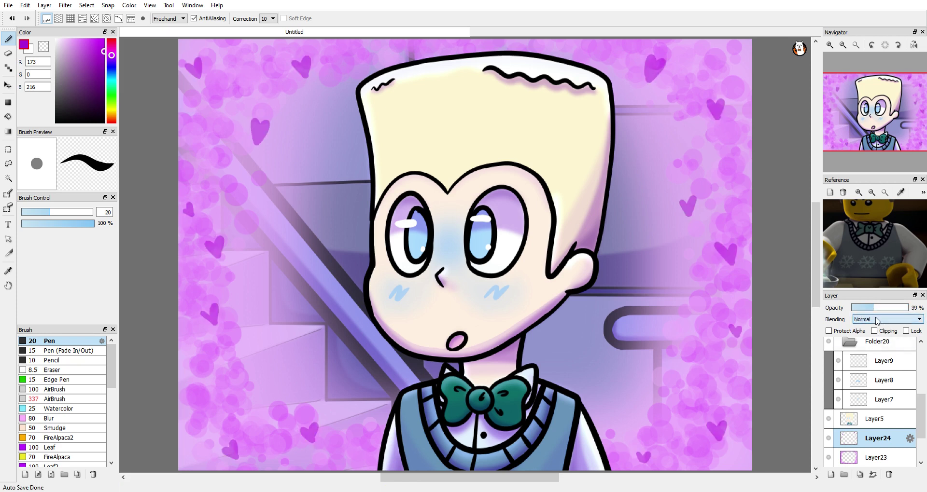
- On a new layer, draw small hot pink (255, 70, 220) hearts between the purple ones around the border
click(831, 475)
alt+click(211, 423)
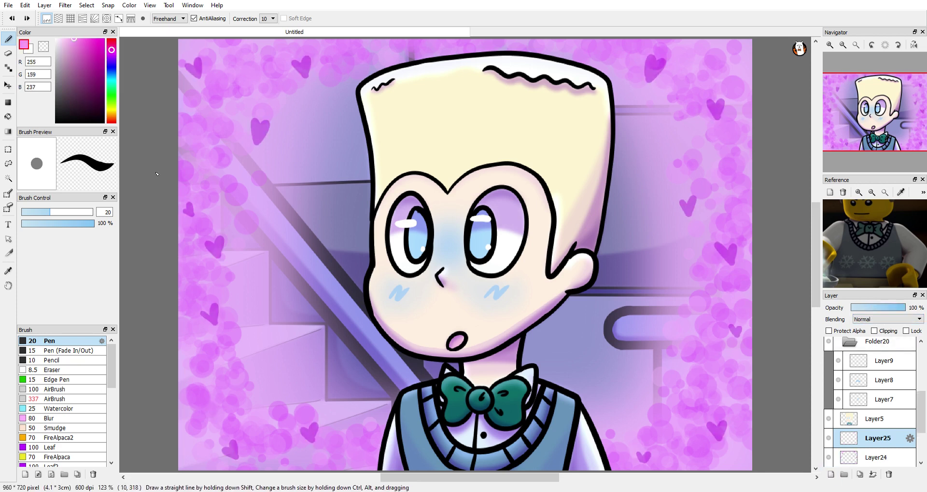
click(91, 39)
drag(210, 399, 215, 420)
drag(683, 132, 681, 140)
drag(593, 44, 597, 57)
drag(722, 47, 726, 61)
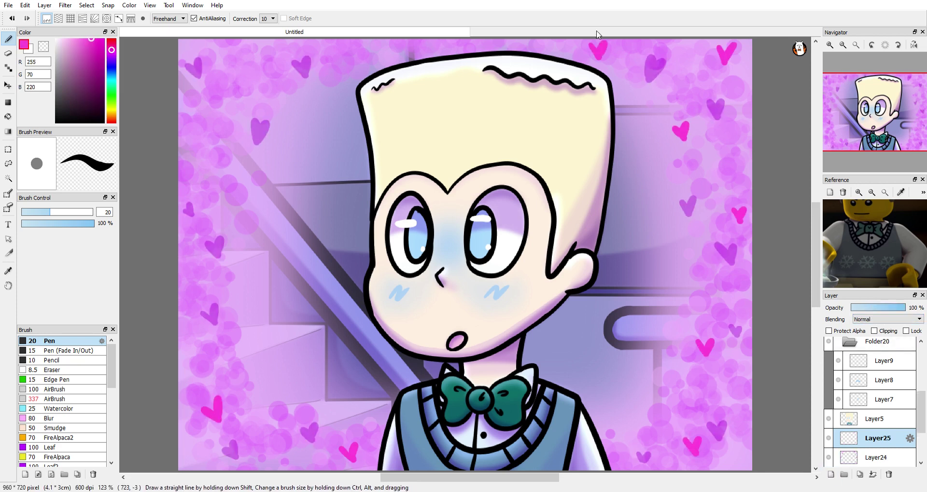
drag(238, 94, 242, 109)
drag(218, 276, 223, 291)
drag(199, 202, 204, 216)
drag(209, 42, 214, 55)
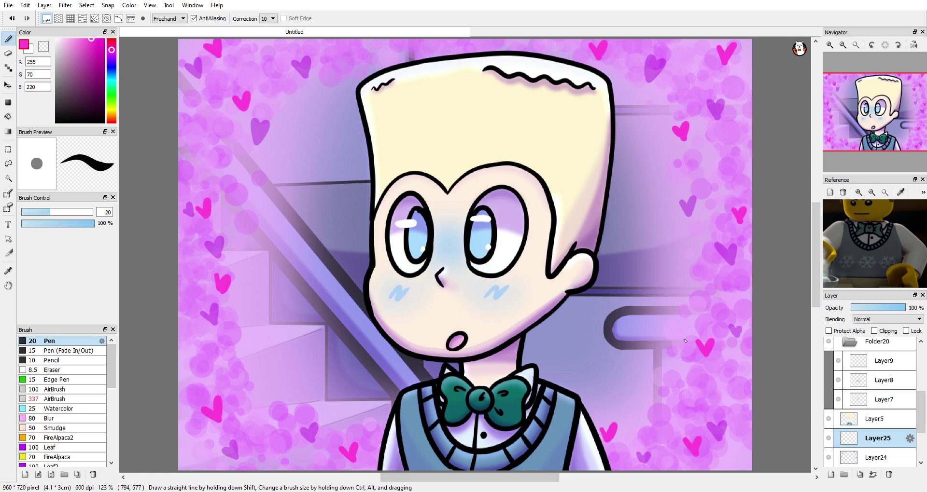
- Balance the opacity of the pink and purple heart layers so both are partly transparent
drag(904, 307, 885, 307)
click(893, 308)
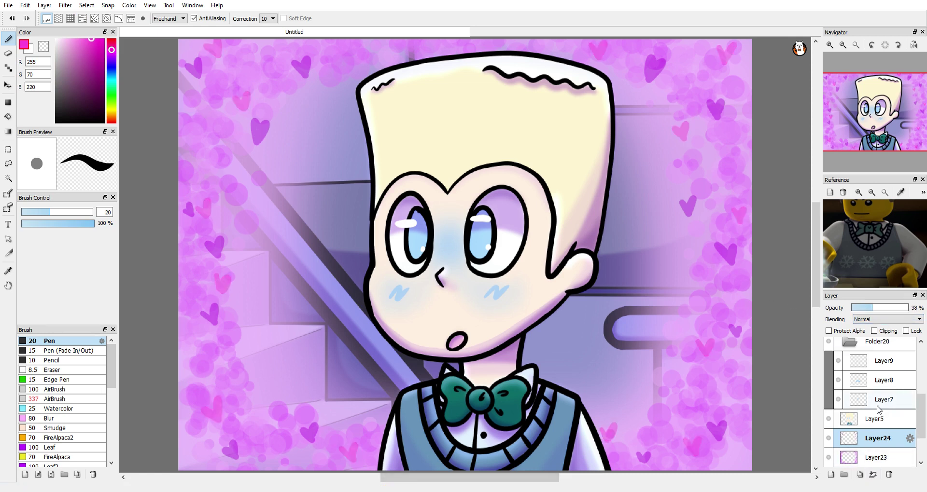
scroll(874, 395, down, 3)
- On a new layer above Layer22, airbrush a pale purple (231, 182, 253) haze around the character and lower its opacity
click(877, 423)
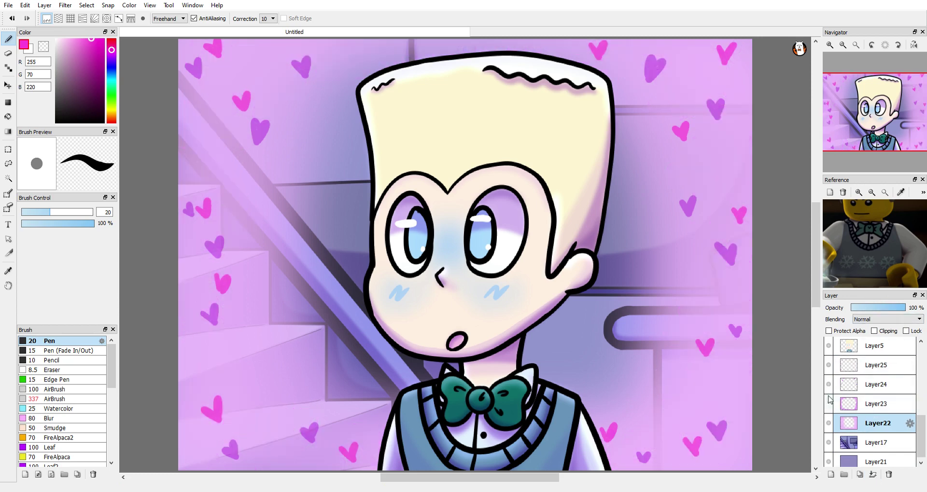
alt+click(326, 89)
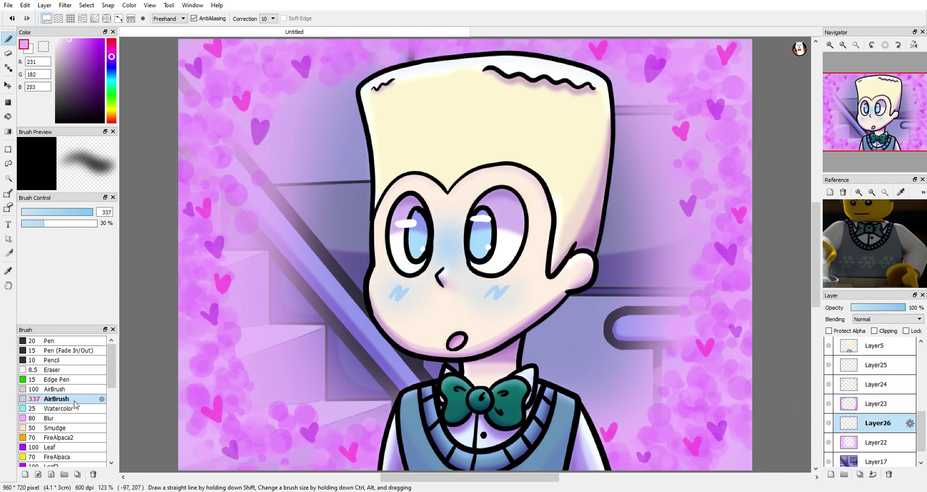
click(53, 398)
drag(314, 145, 338, 338)
drag(579, 145, 628, 338)
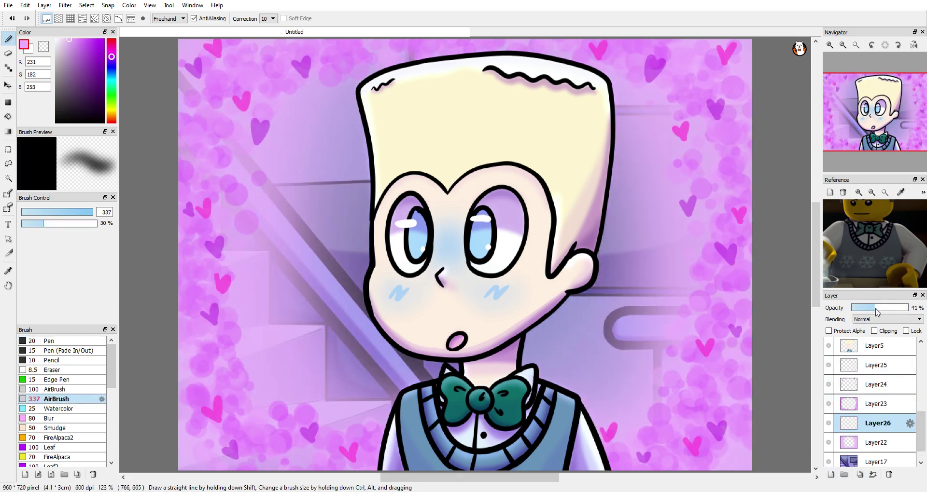
click(876, 365)
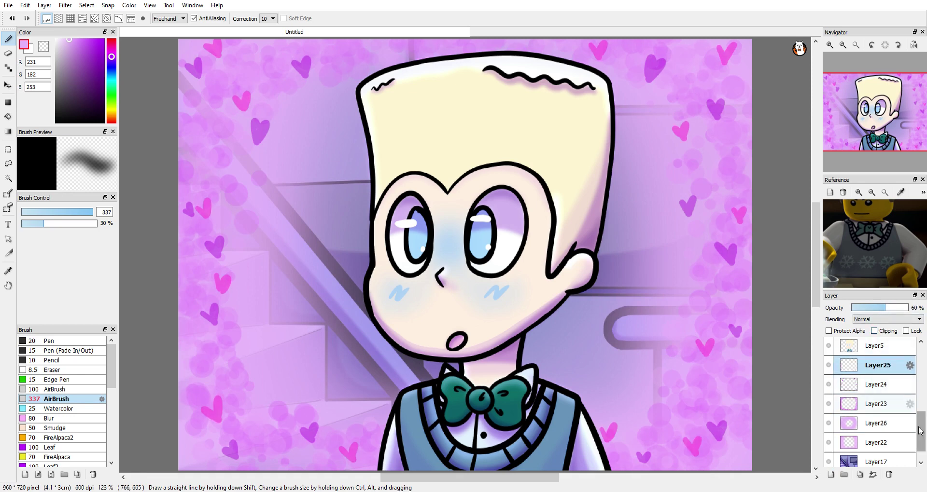
- Try a purple cloud texture over the whole canvas on a new top layer, testing Divide and Multiply blending at reduced opacity
scroll(874, 387, up, 5)
click(877, 347)
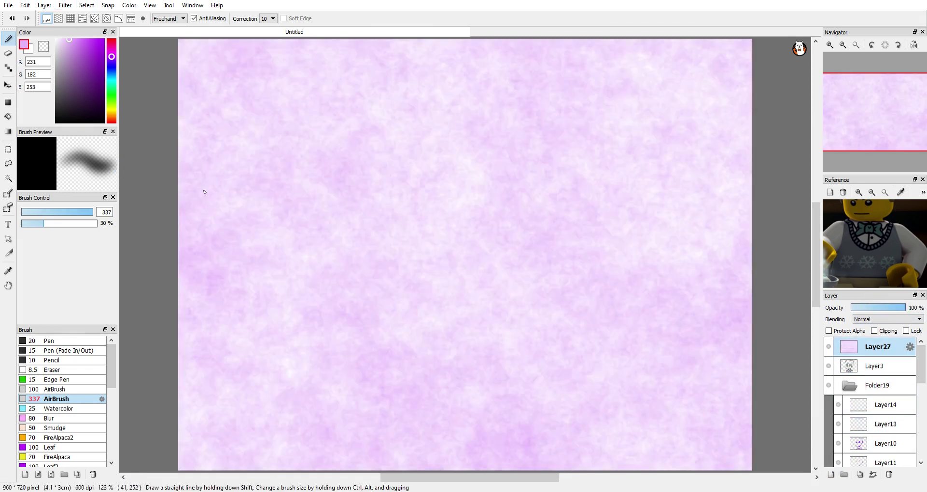
drag(906, 307, 868, 309)
scroll(886, 319, down, 1)
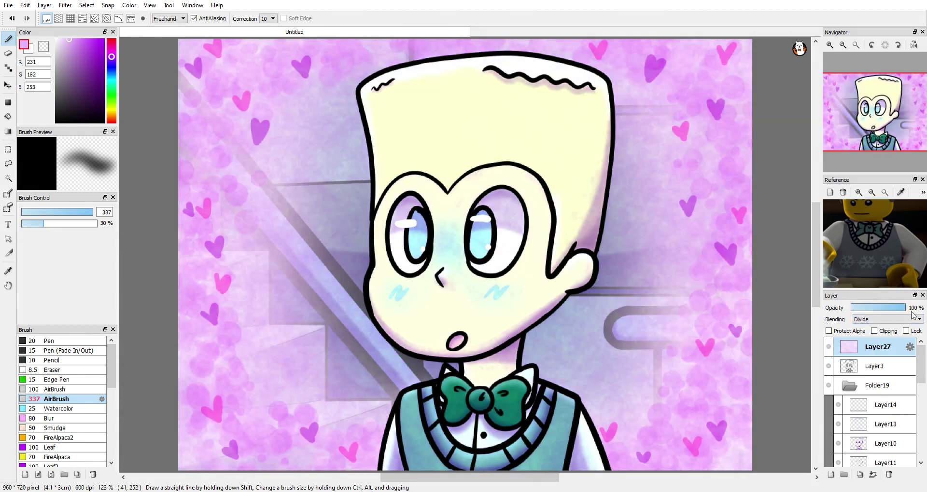
click(874, 308)
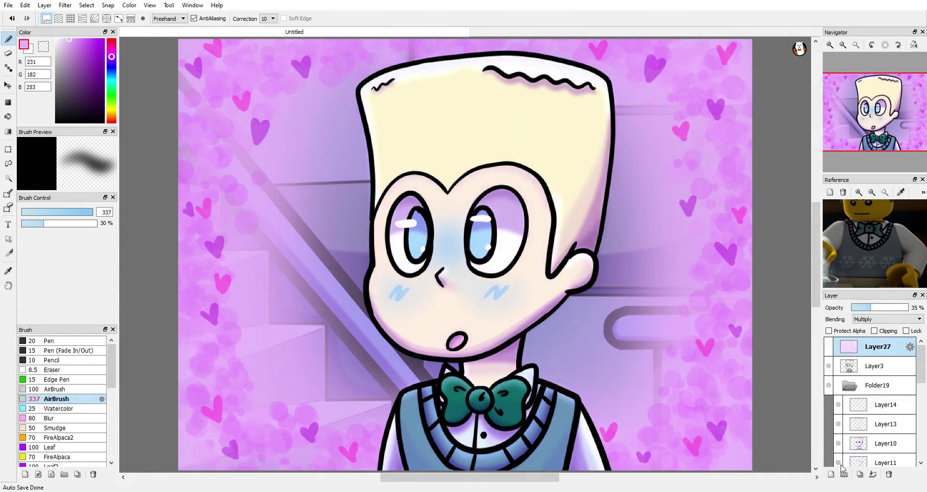
- On a new top layer, select the character's silhouette at tolerance 34, fill it with a purple cloud texture, and set blending to Multiply
click(830, 475)
click(65, 5)
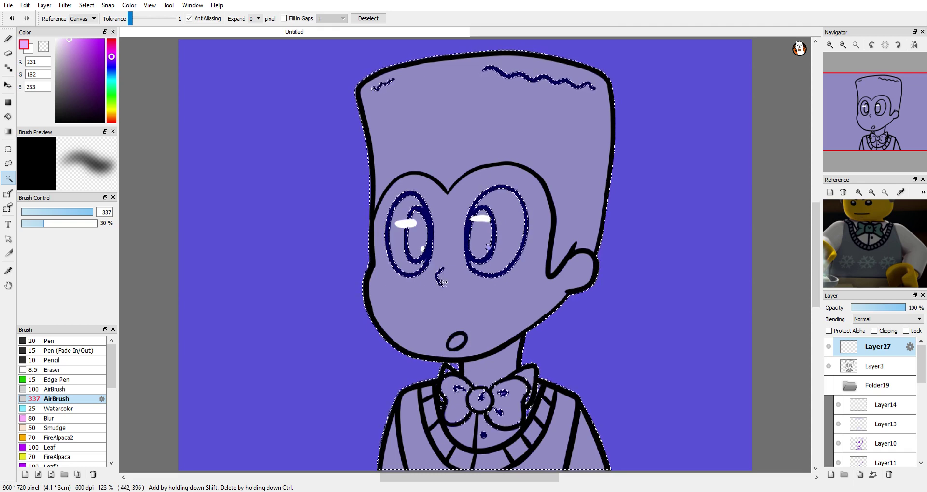
click(465, 372)
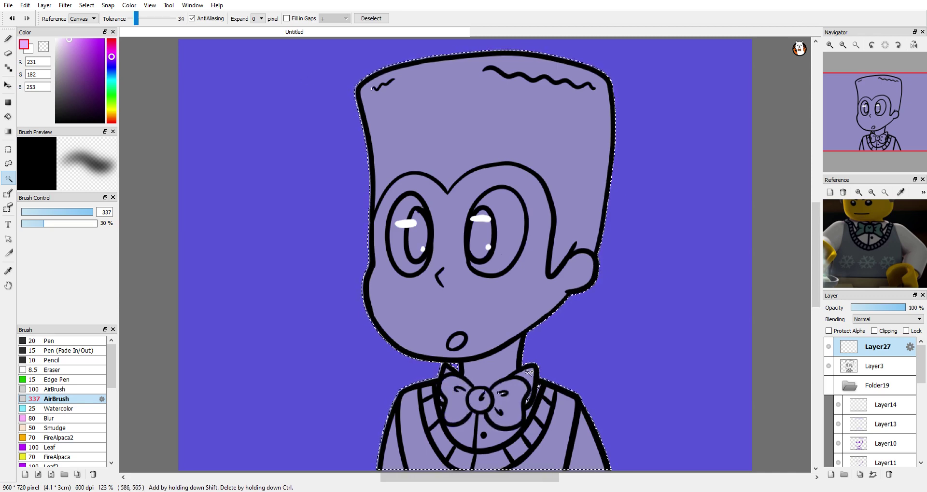
click(65, 5)
click(87, 116)
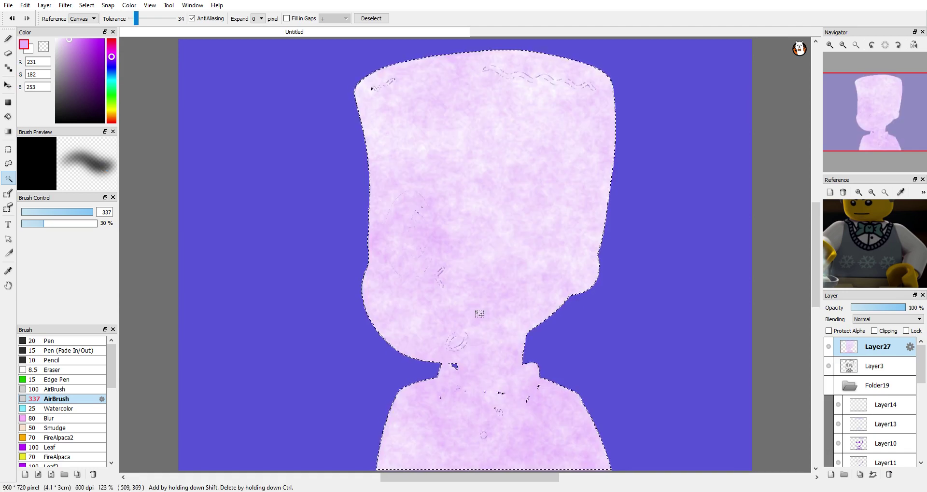
key(b)
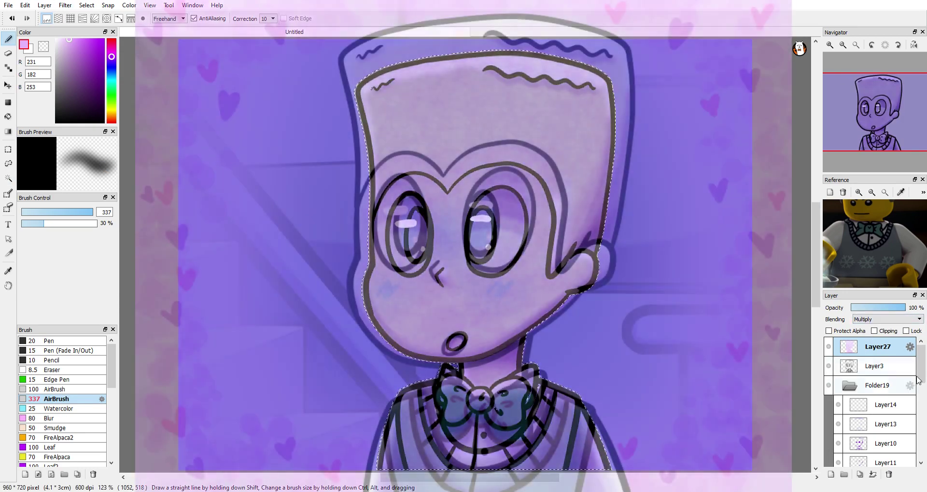